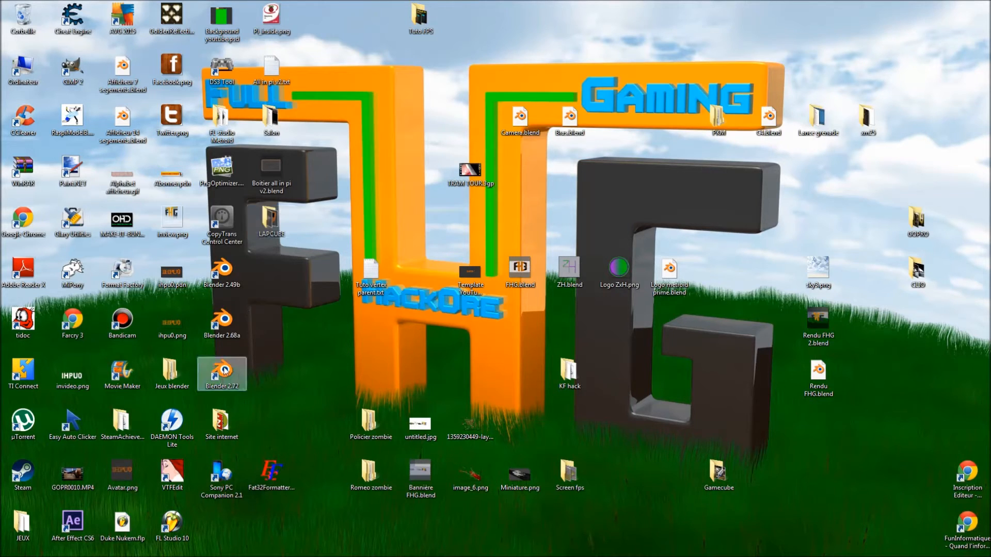
Step: Bring up Chrome and examine the Windows edition downloads on the Flashtool download page
mouse_move(287, 556)
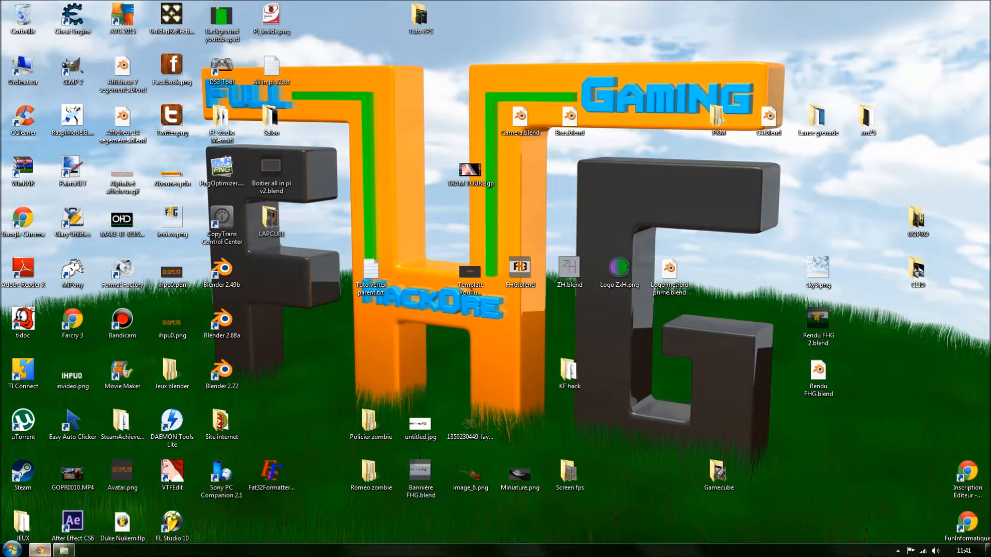
click(40, 550)
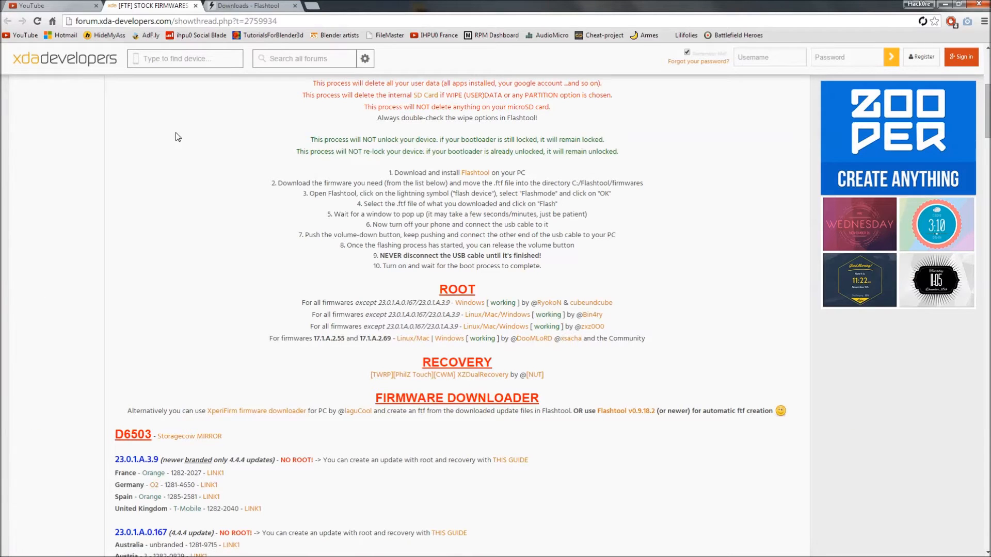
click(253, 5)
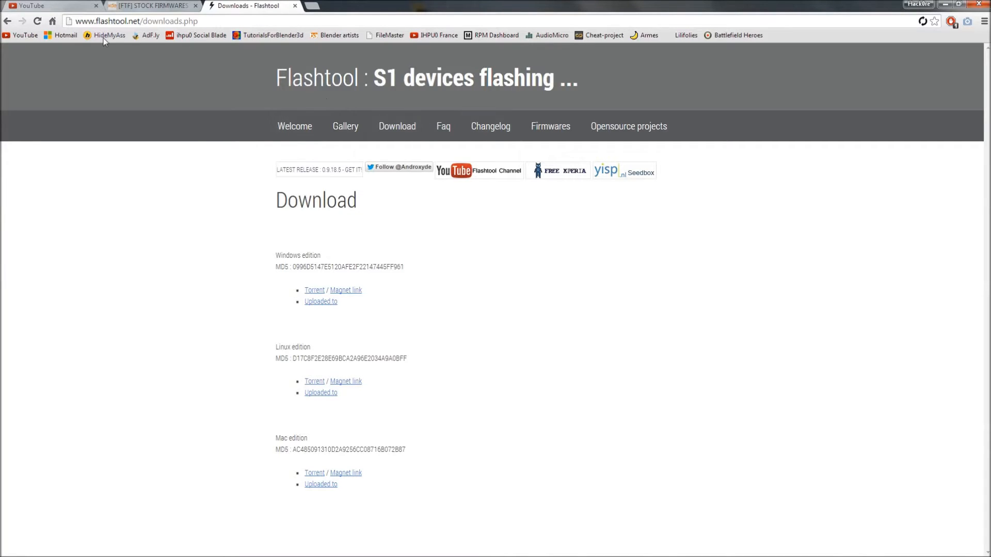
drag(277, 255, 301, 255)
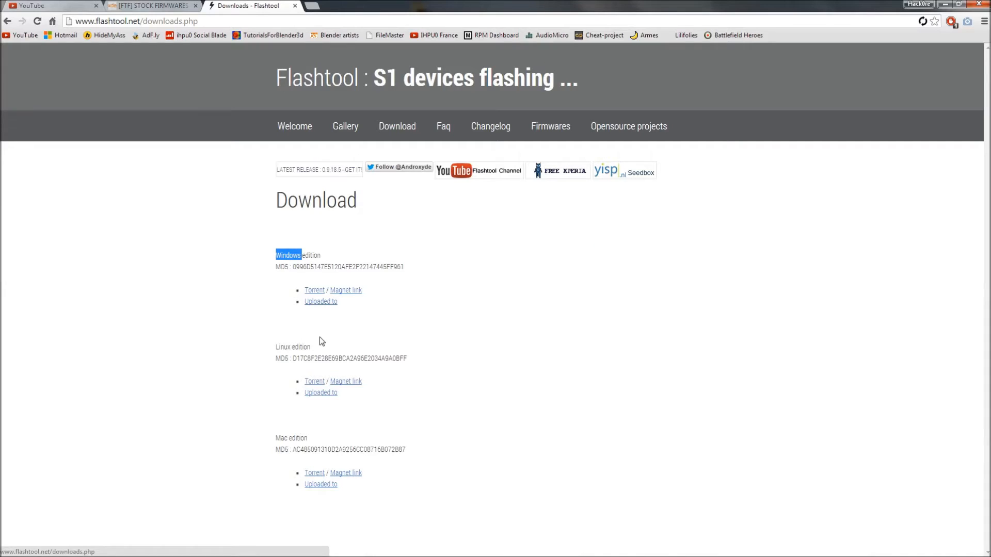
click(224, 289)
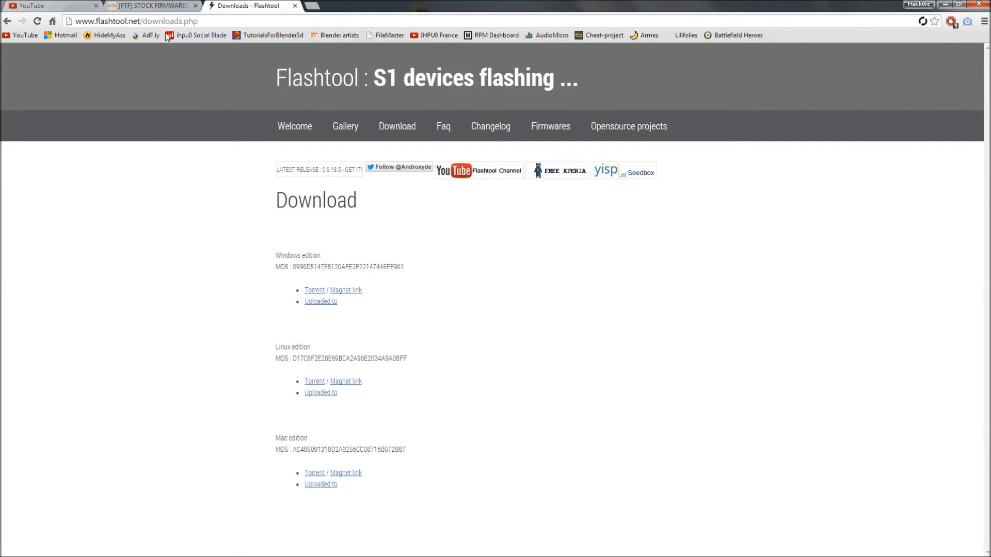
Step: View the XDA stock firmware thread's flashing instructions, and check the desktop for the Sony PC Companion 2.1 shortcut
click(145, 7)
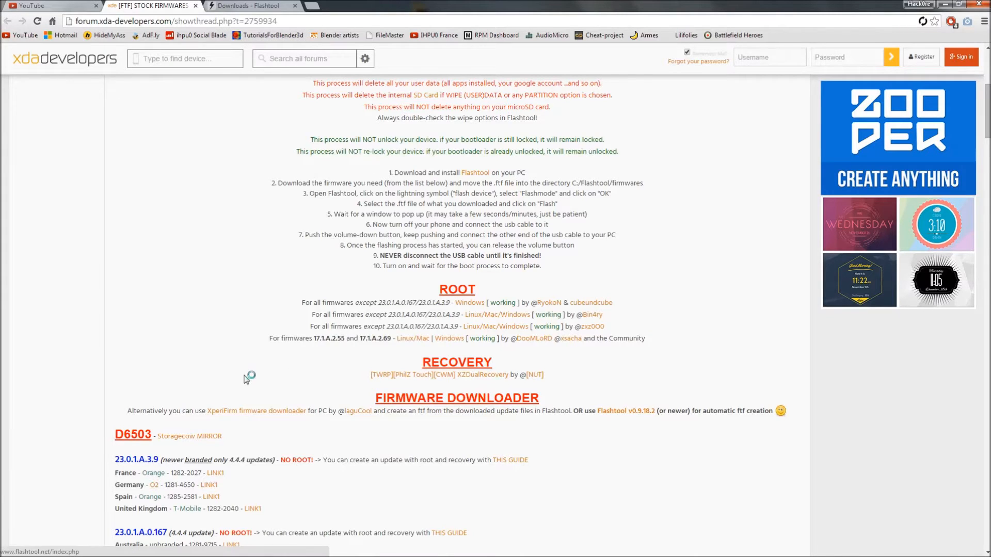
scroll(250, 377, down, 2)
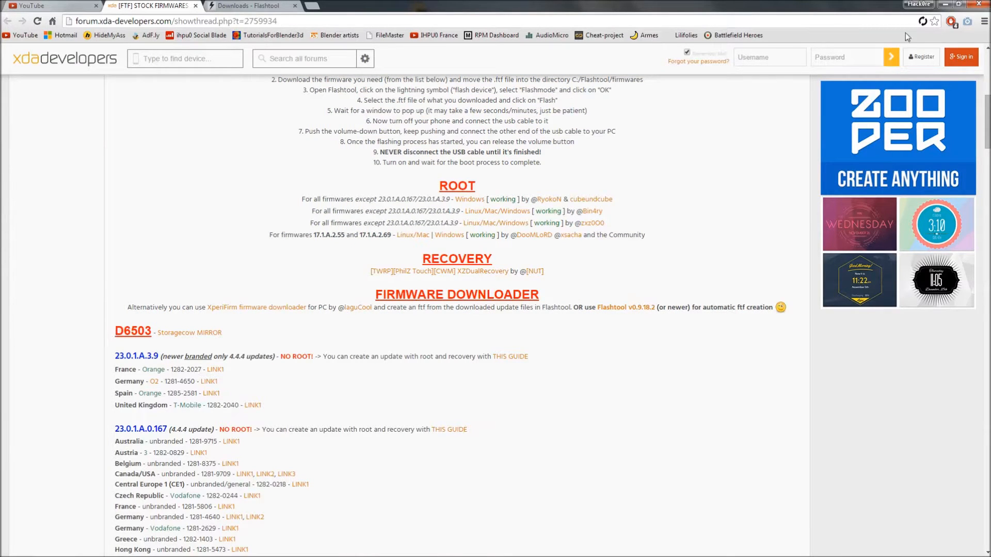
click(948, 4)
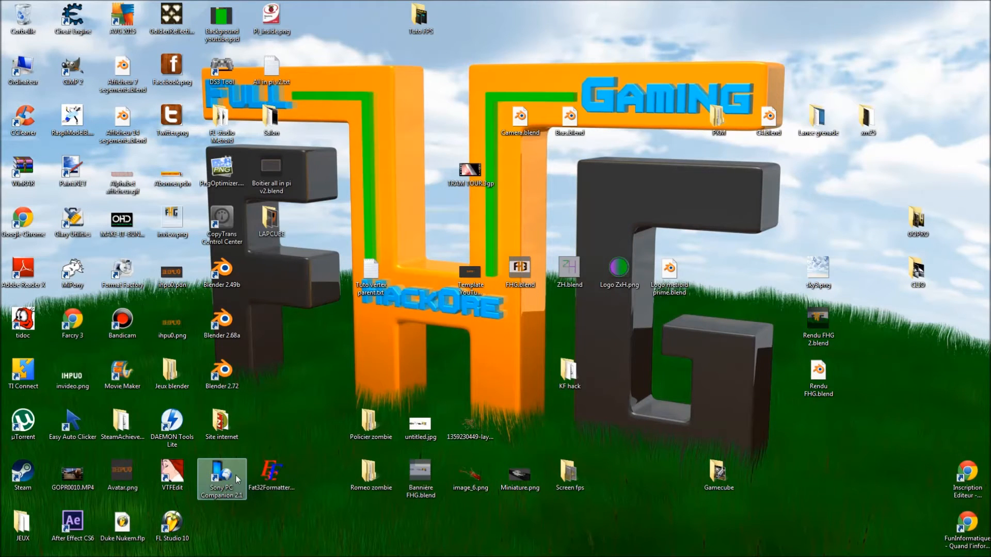
click(40, 552)
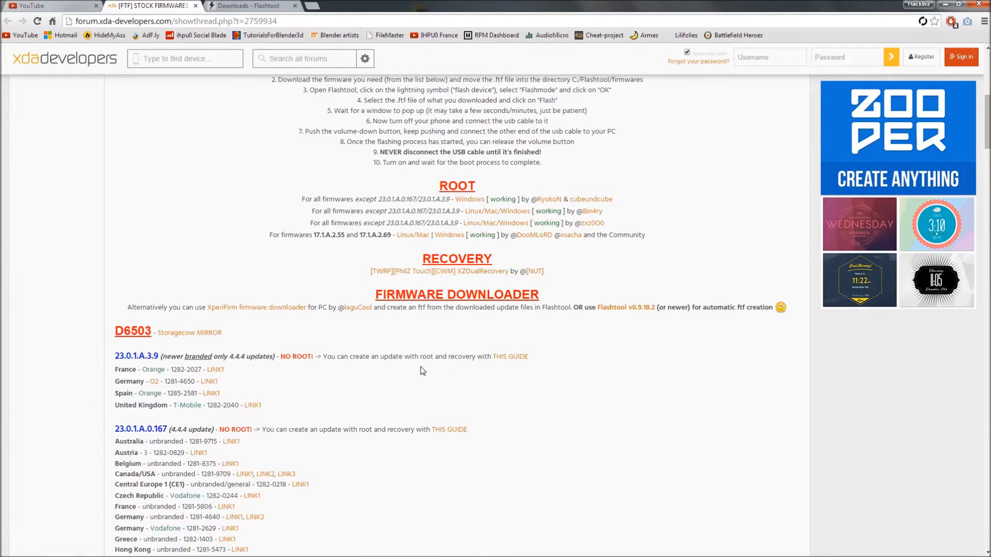
Step: Examine the France Orange entry under firmware 23.0.1.A.3.9 in the thread's D6503 list
scroll(90, 394, down, 2)
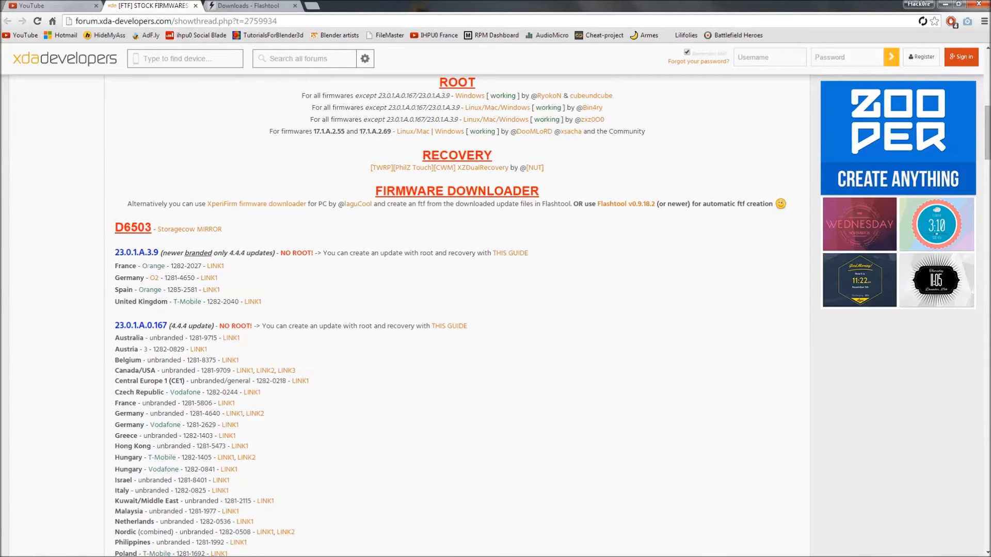
drag(114, 253, 162, 253)
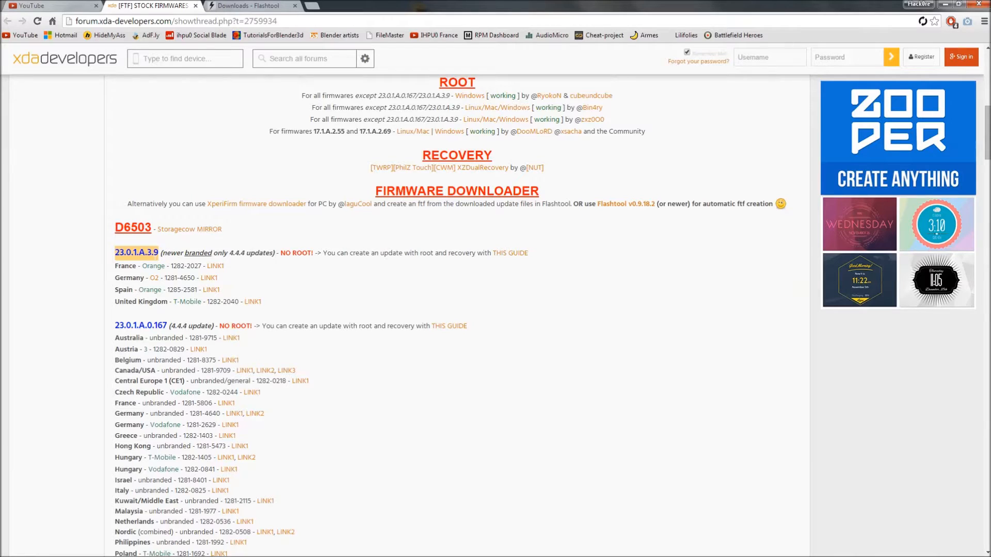
drag(119, 266, 158, 266)
click(158, 266)
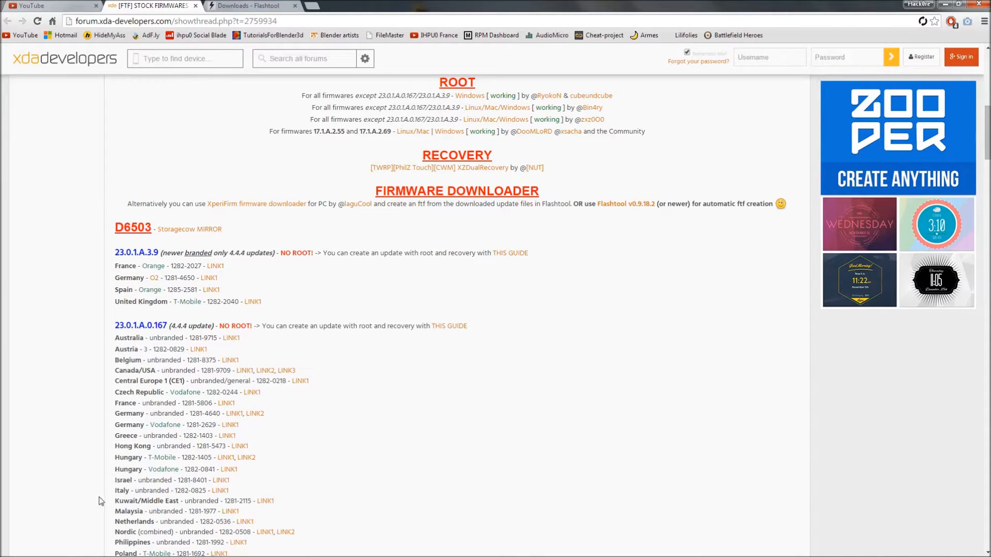
scroll(101, 502, down, 1)
scroll(457, 315, down, 2)
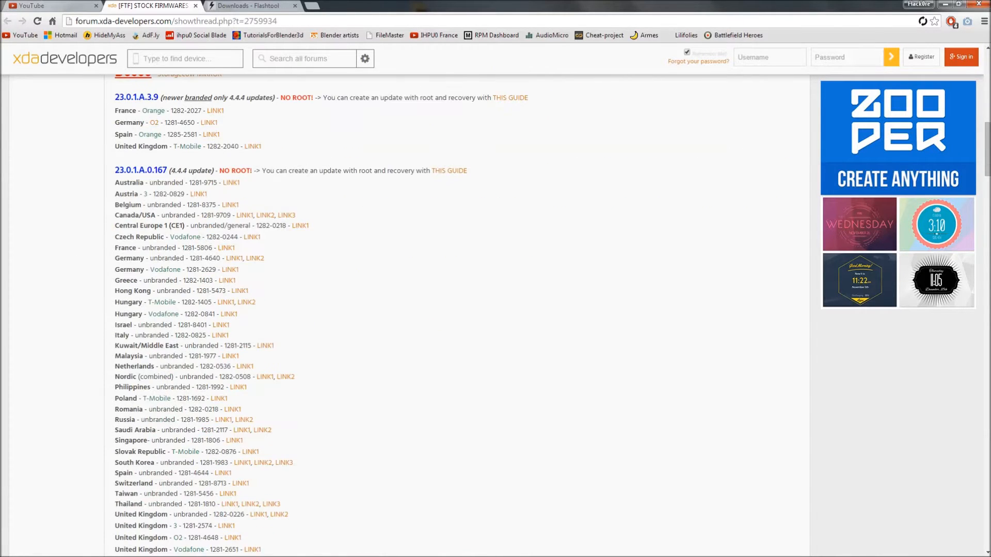
scroll(456, 315, up, 3)
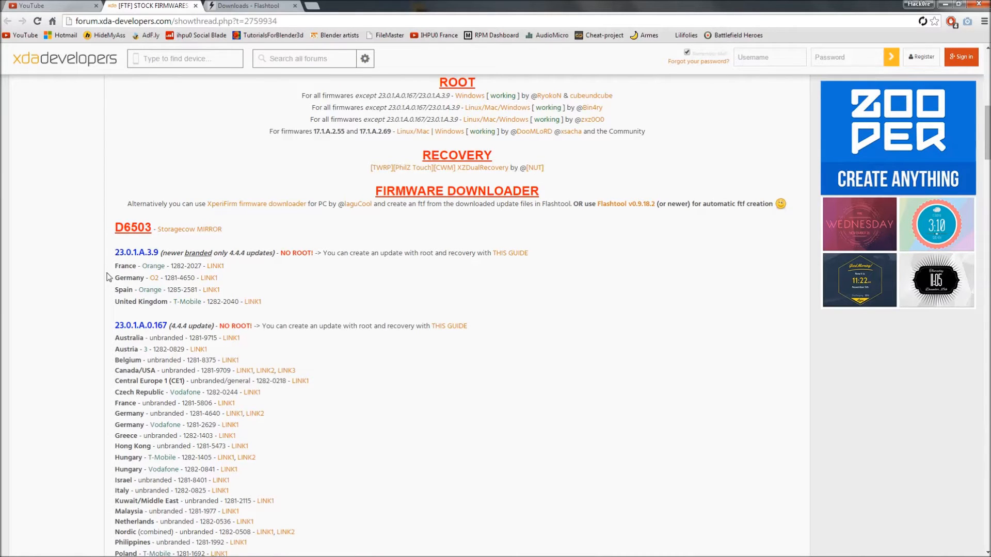
drag(115, 266, 165, 266)
click(164, 266)
scroll(96, 304, down, 2)
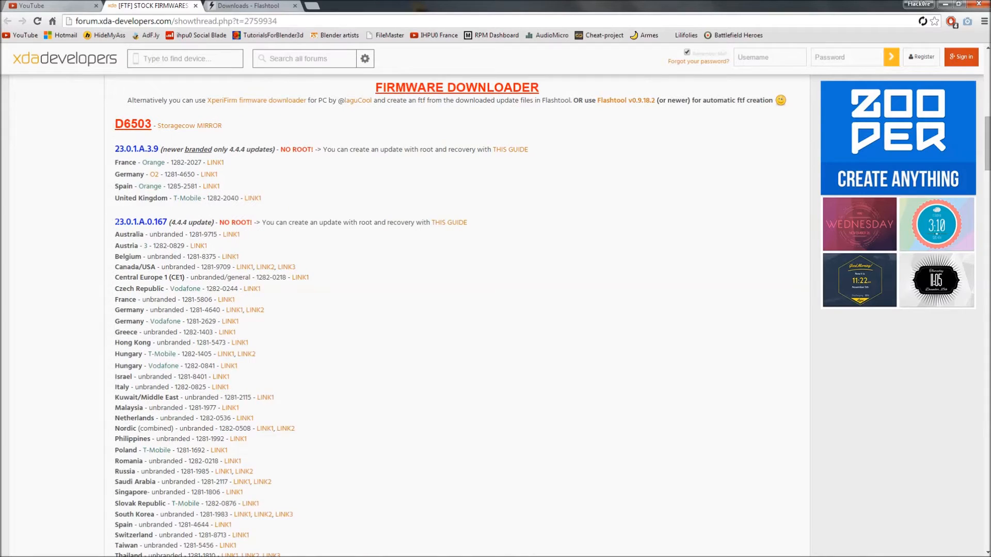
Step: Compare the France unbranded entry of the 23.0.1.A.0.167 4.4.4 update with the France Orange entry of 23.0.1.A.3.9
drag(114, 222, 167, 223)
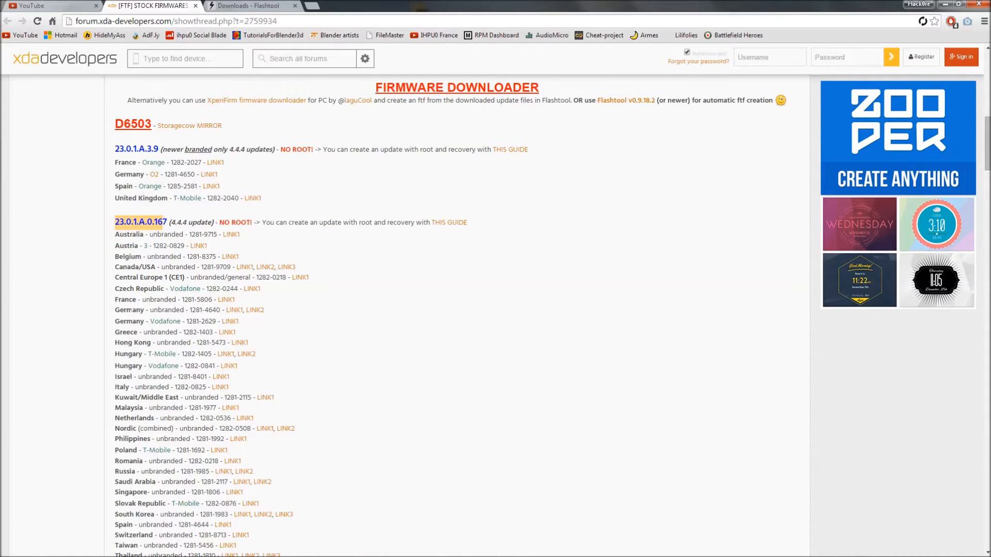
drag(115, 300, 195, 302)
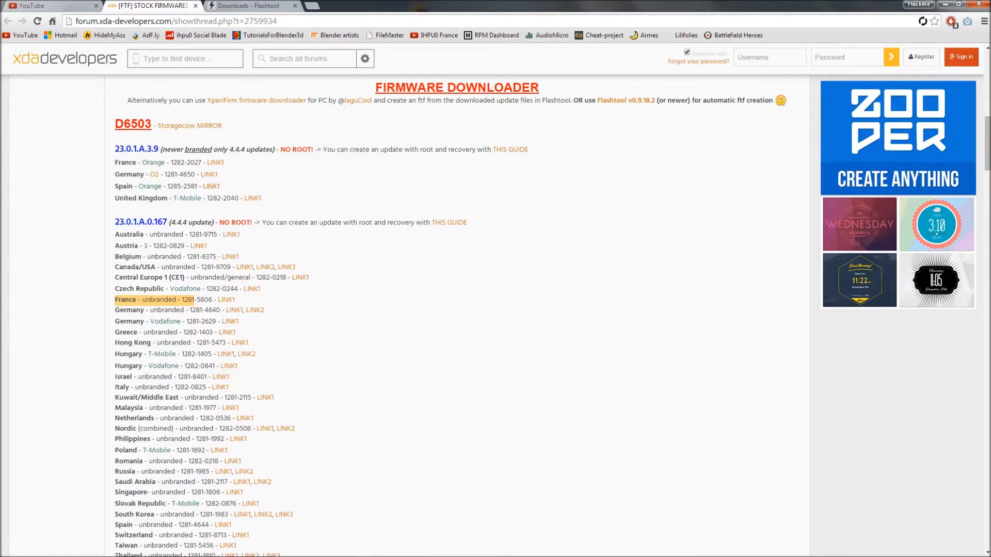
drag(114, 162, 222, 162)
click(89, 178)
scroll(457, 316, down, 1)
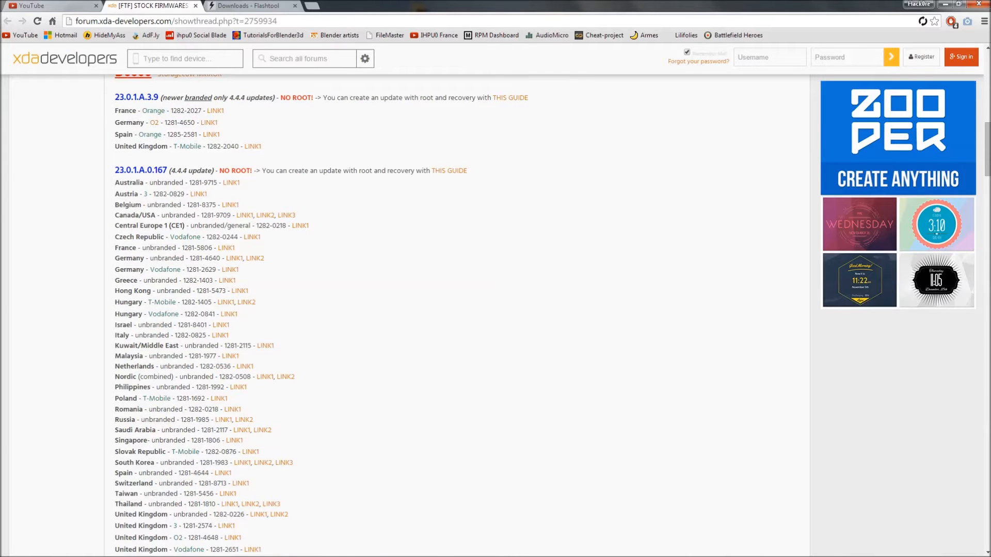
drag(114, 249, 235, 249)
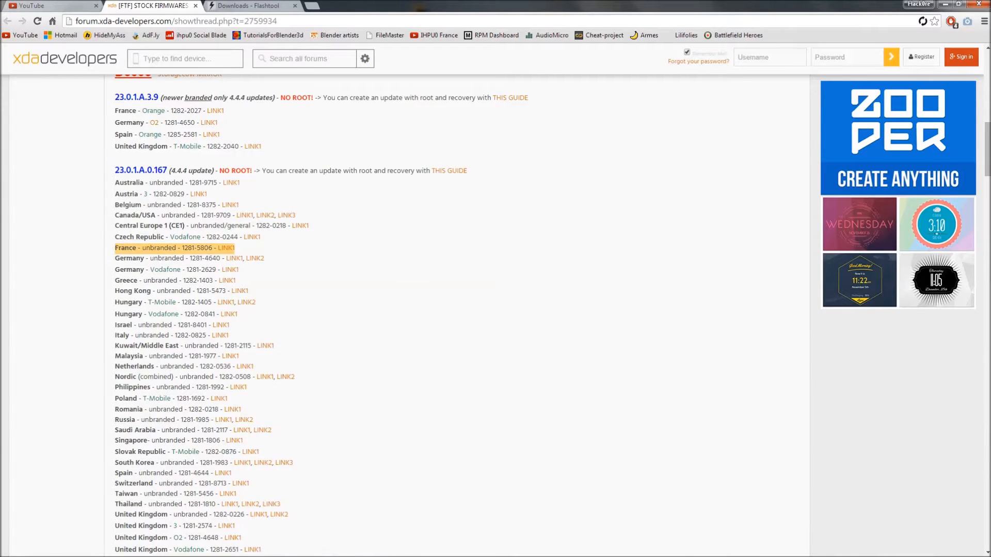
scroll(72, 176, up, 15)
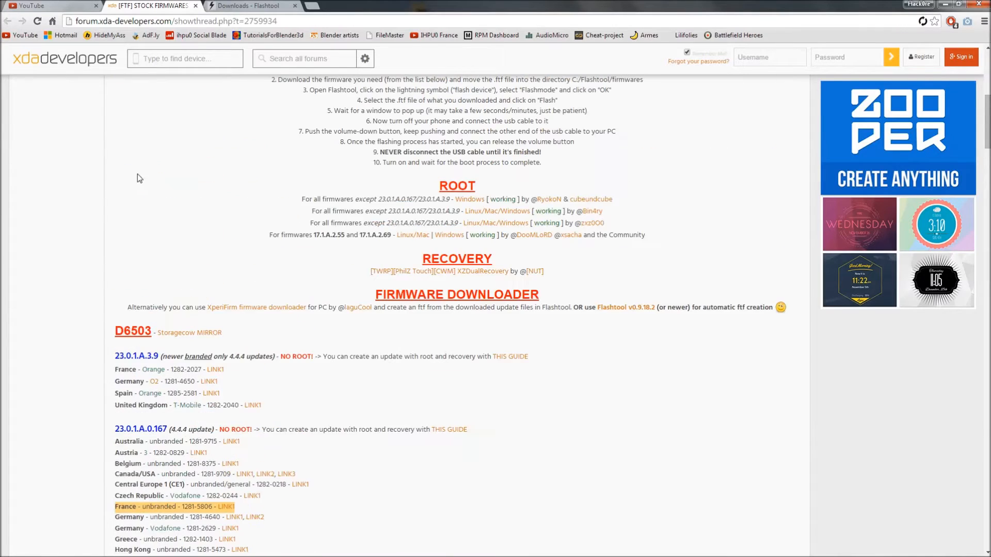
scroll(166, 175, down, 15)
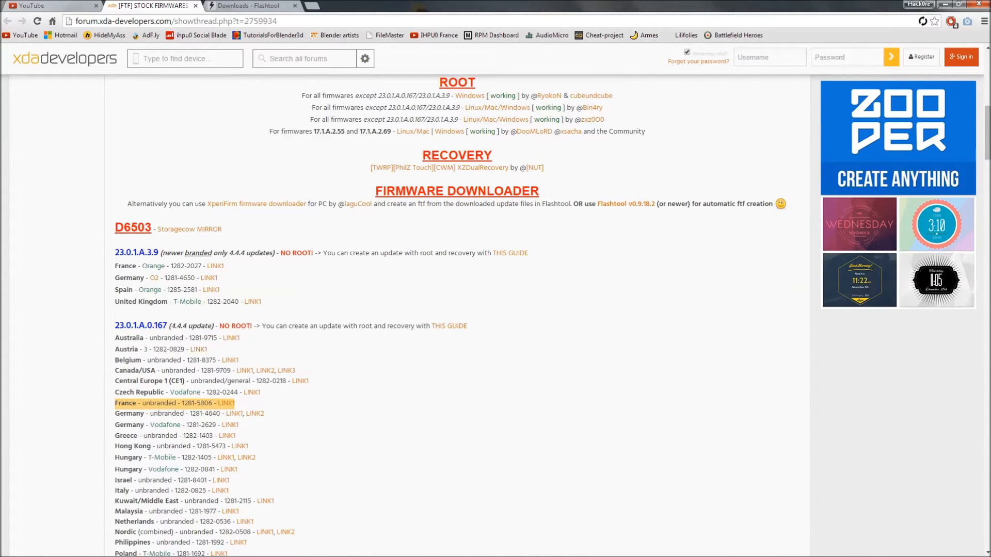
drag(171, 325, 187, 326)
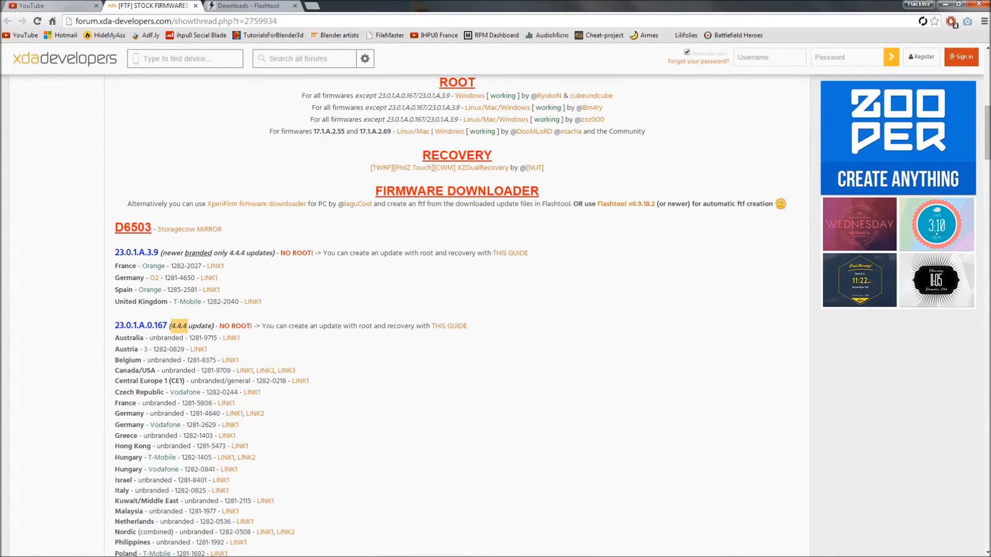
Step: Find firmware 17.1.2.A.0.314 further down the list and examine its France unbranded entry
scroll(457, 315, down, 8)
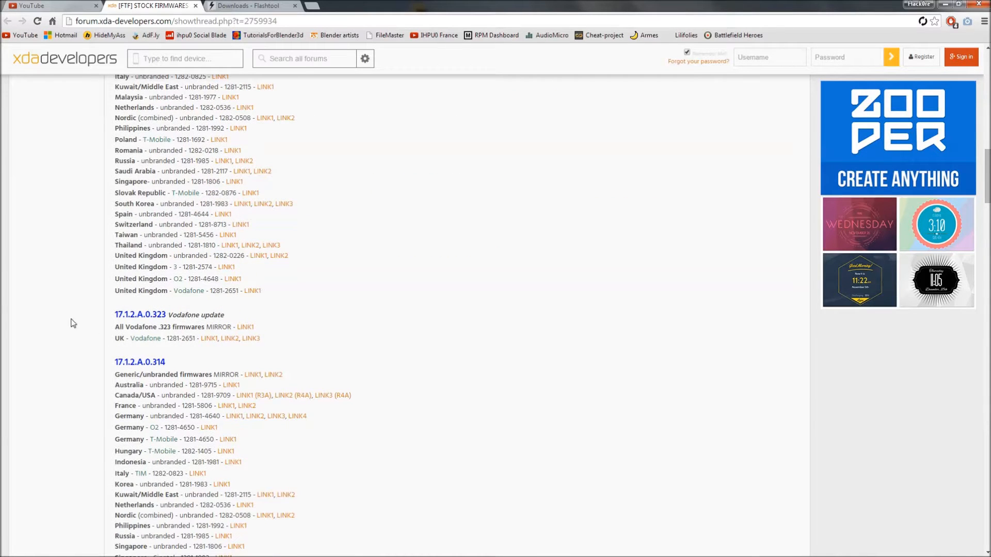
scroll(73, 325, down, 2)
drag(115, 258, 198, 258)
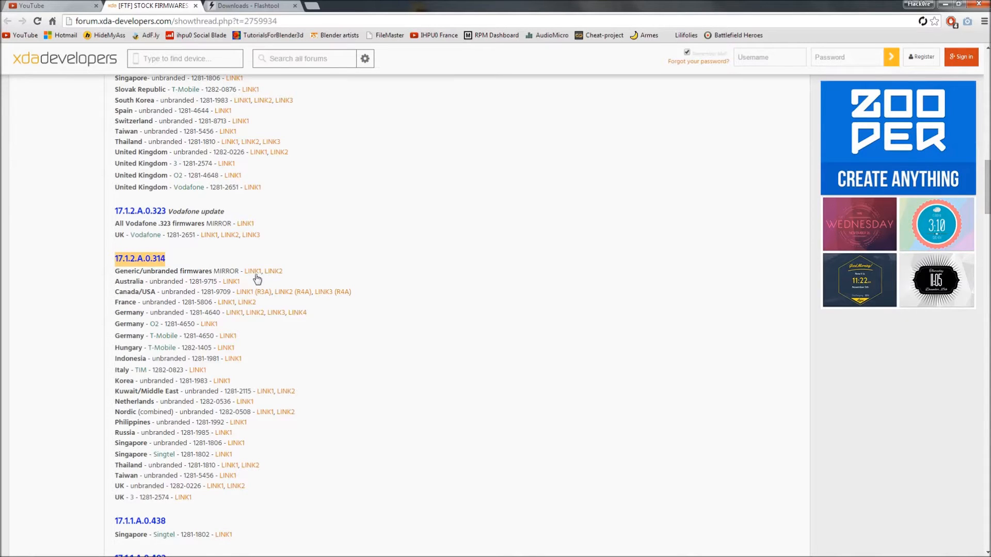
scroll(256, 280, down, 1)
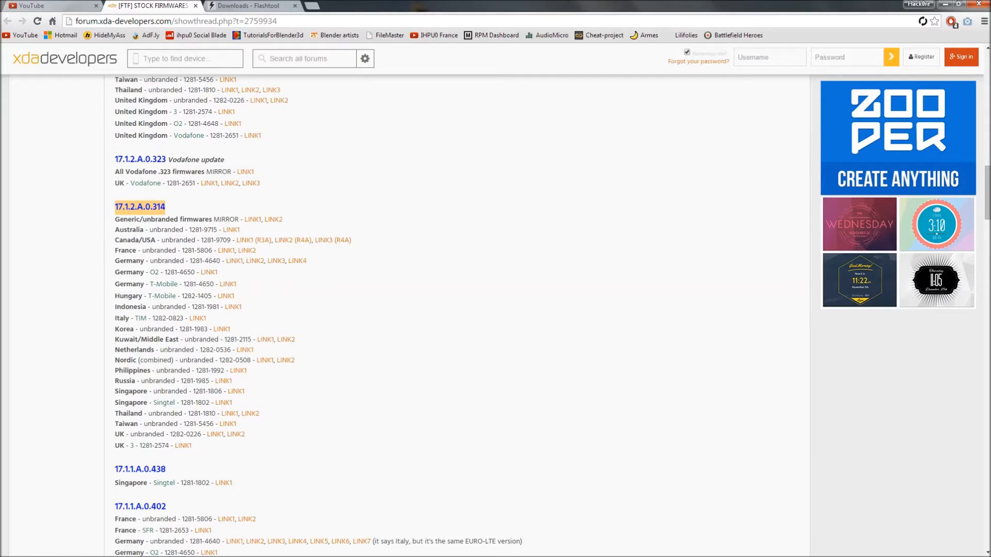
drag(114, 251, 176, 252)
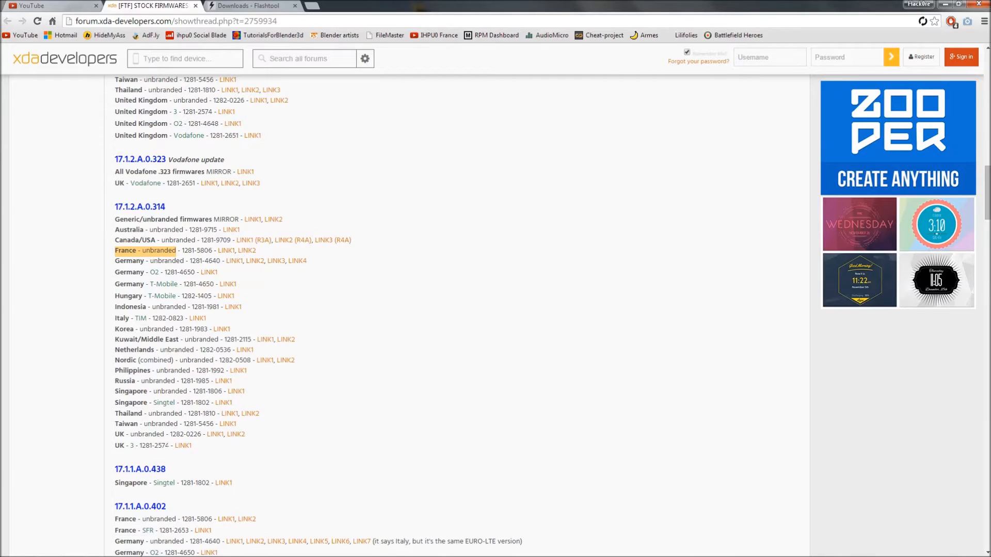
Step: Close the XDA thread and Flashtool download pages, and minimize the browser
click(193, 7)
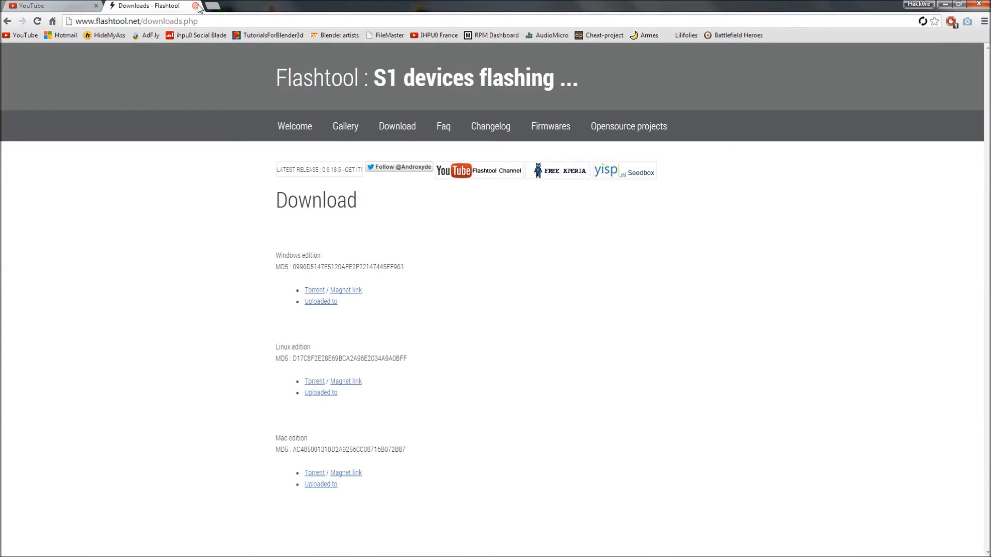
click(196, 7)
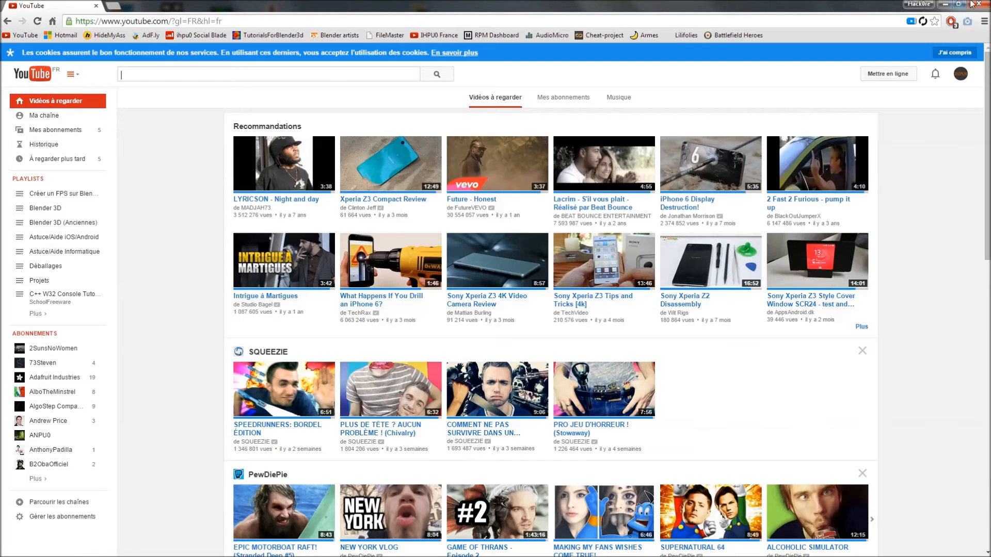
click(945, 4)
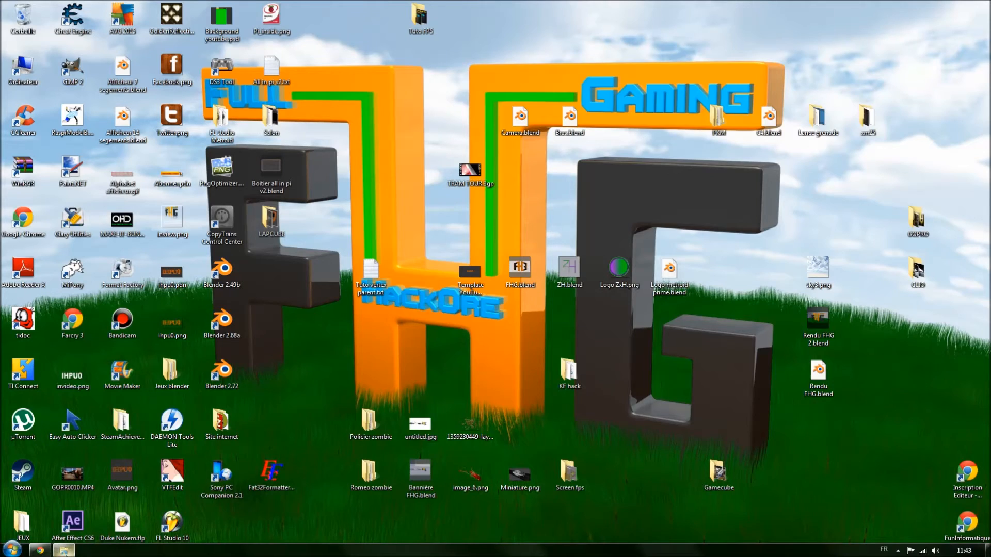
Step: Bring up the Xperia Z2 downloads folder and examine flashtool-0.9.18.5-windows.exe and the Generic, Customized and Orange FR firmware FTF files
click(64, 551)
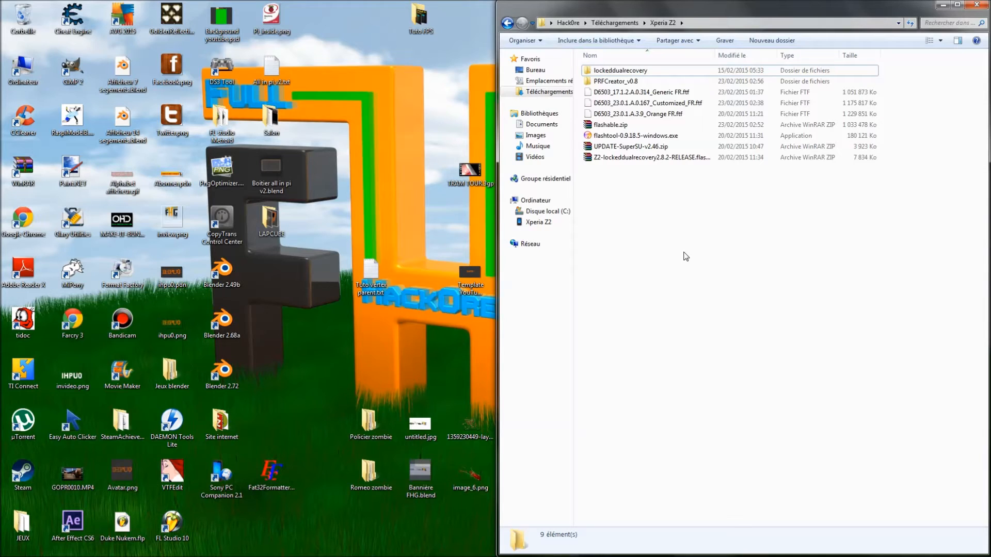
click(605, 135)
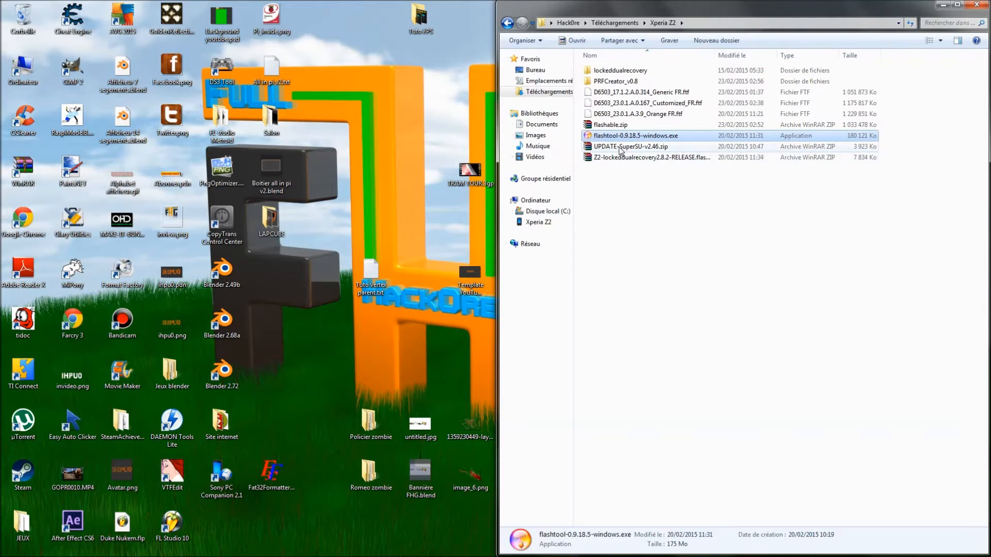
click(705, 200)
drag(578, 93, 618, 116)
click(579, 109)
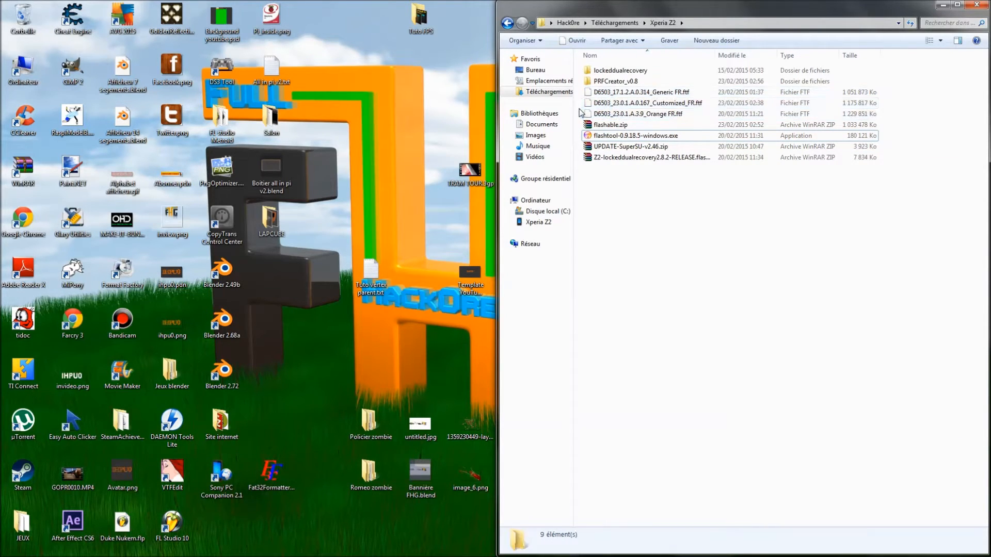
click(631, 92)
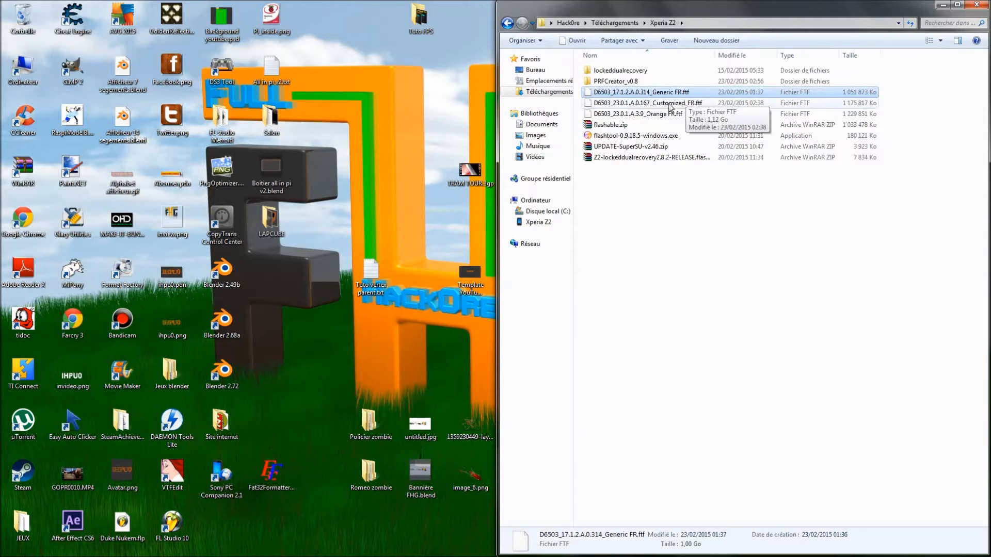
click(621, 114)
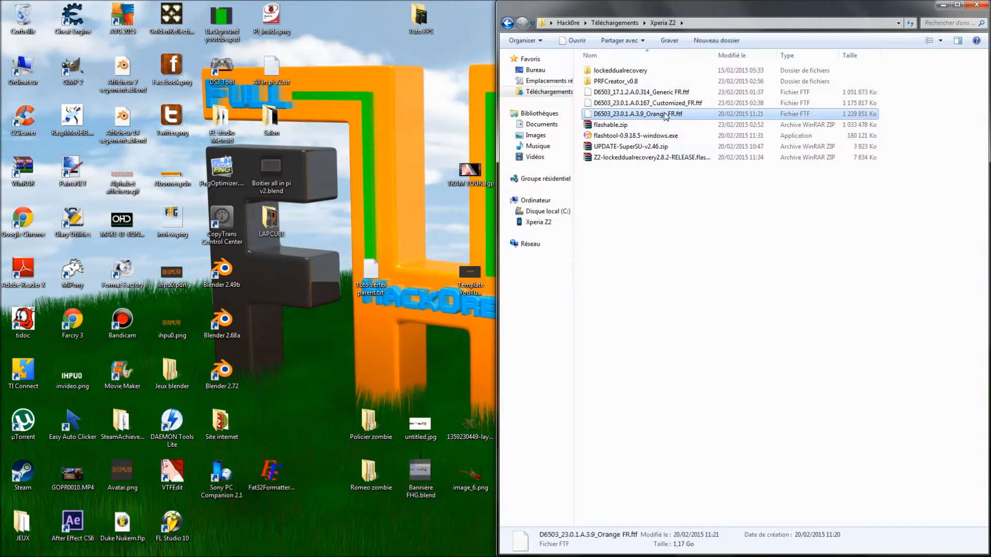
click(647, 104)
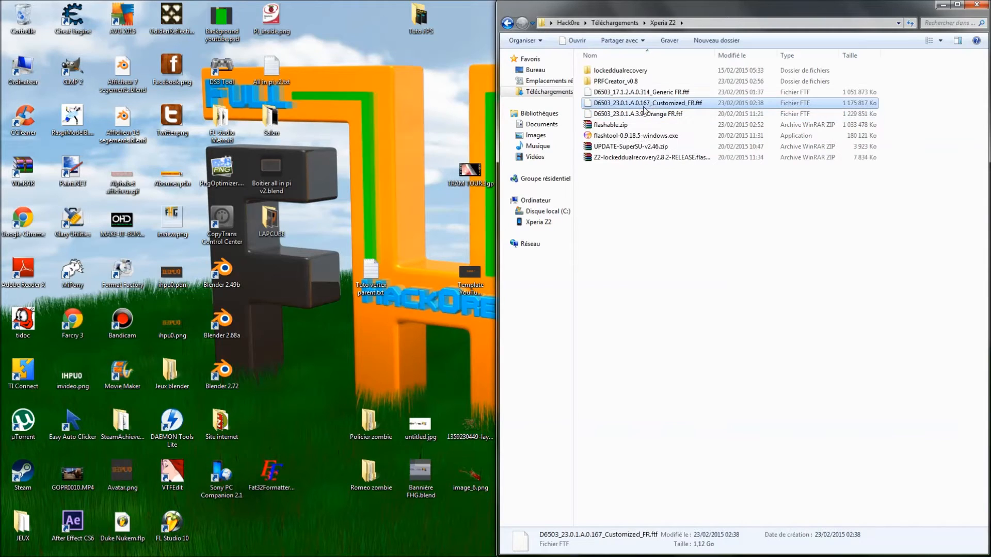
Step: Compare the Orange FR, Customized_FR and Generic FR D6503 firmware files in the Xperia Z2 folder
click(648, 113)
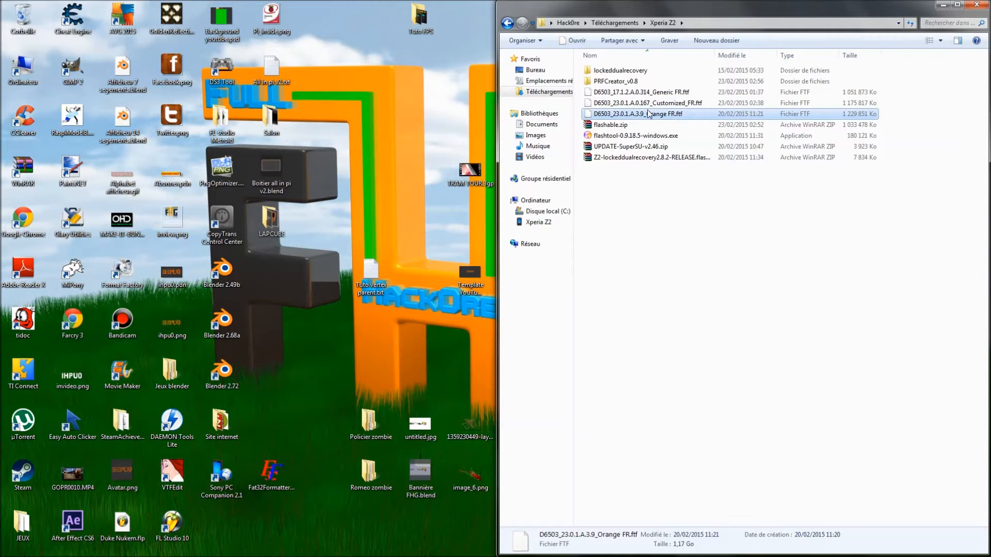
click(650, 105)
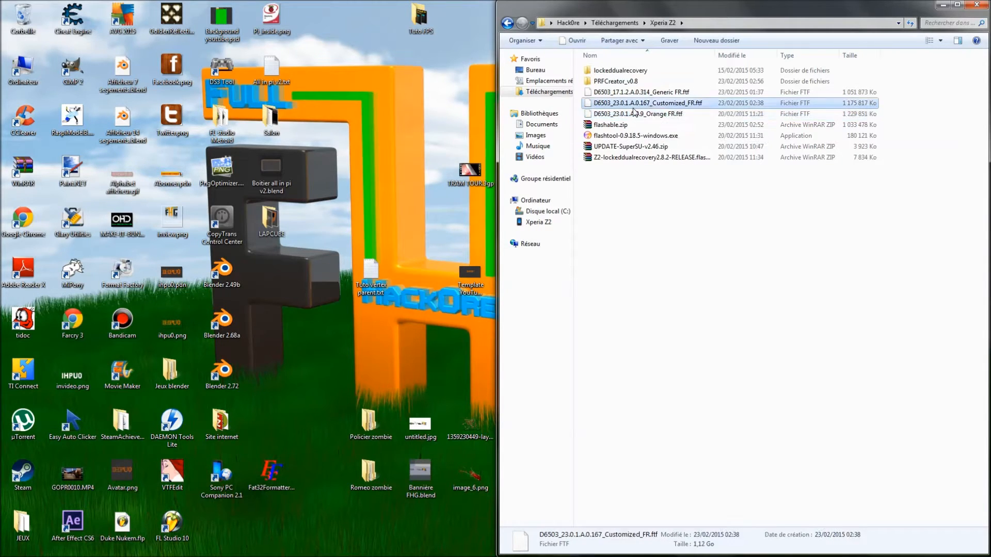
click(652, 92)
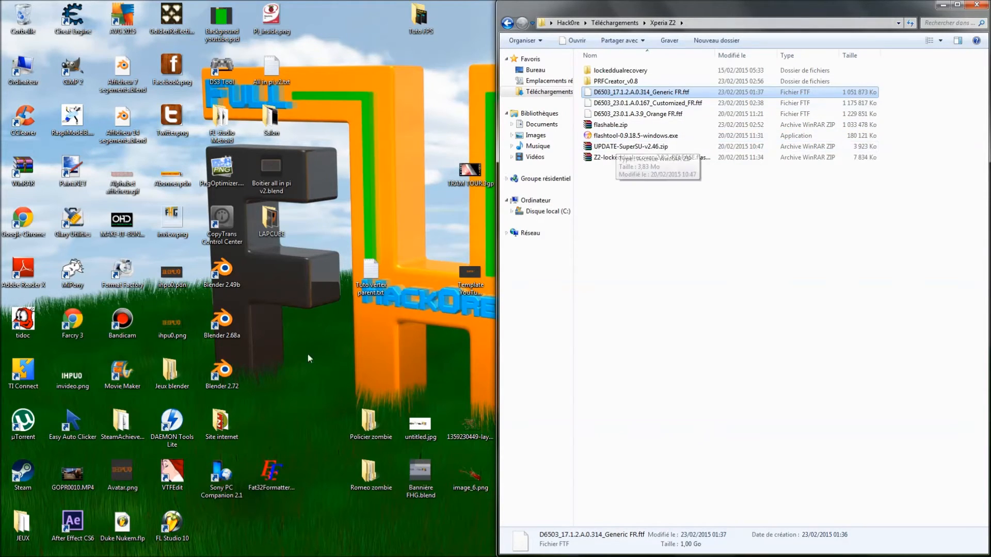
click(13, 550)
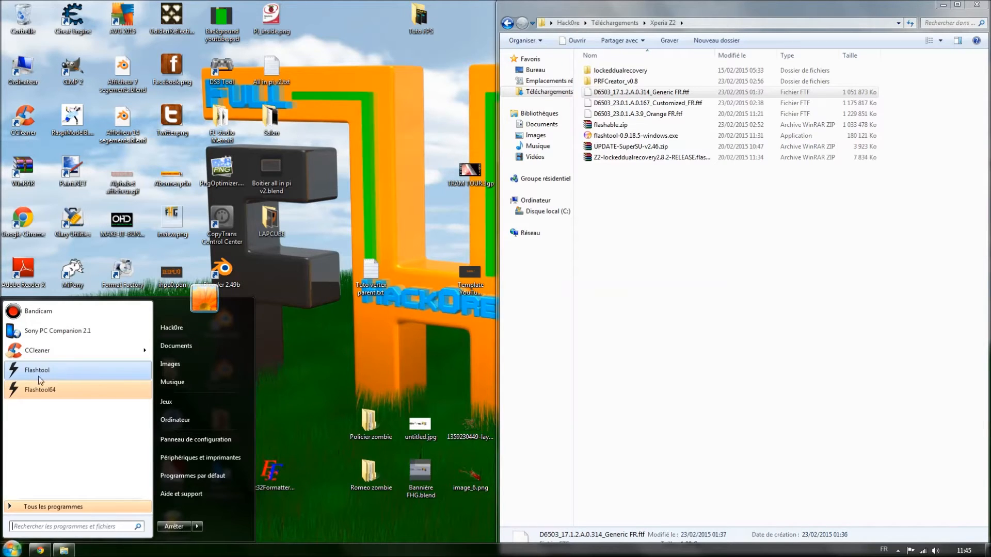
right_click(57, 397)
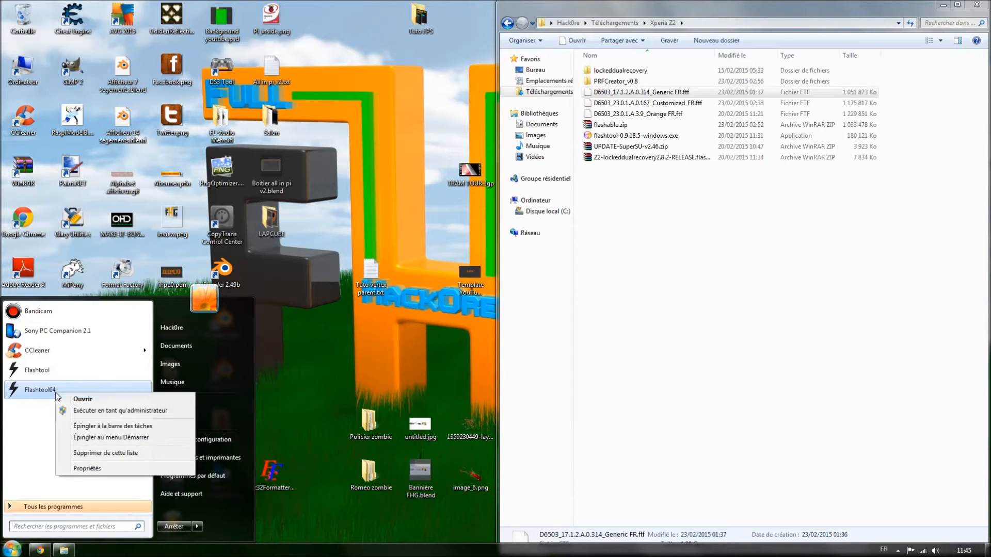
click(102, 417)
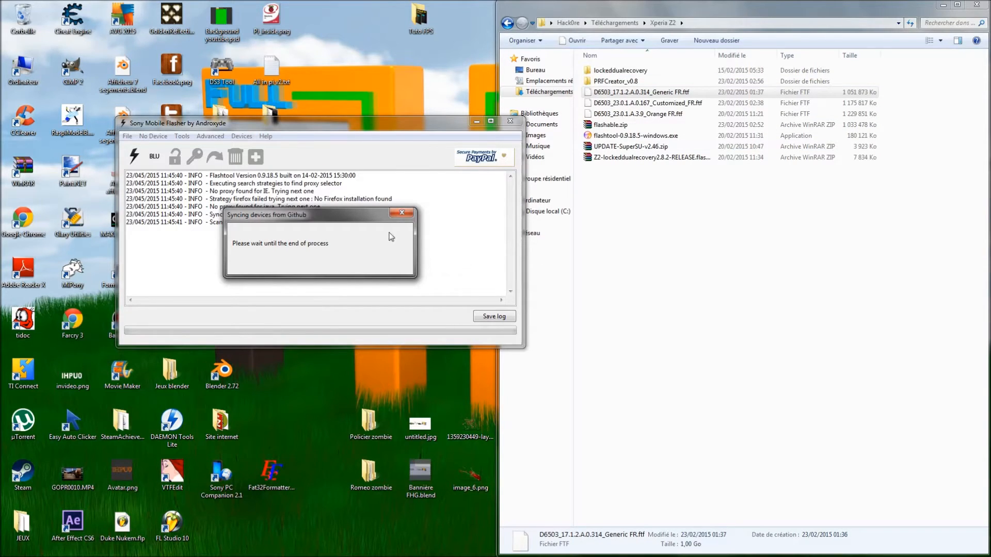
click(510, 123)
Step: Browse the computer's local disk C: to the drivers folder inside the Flashtool directory
double_click(23, 71)
click(154, 110)
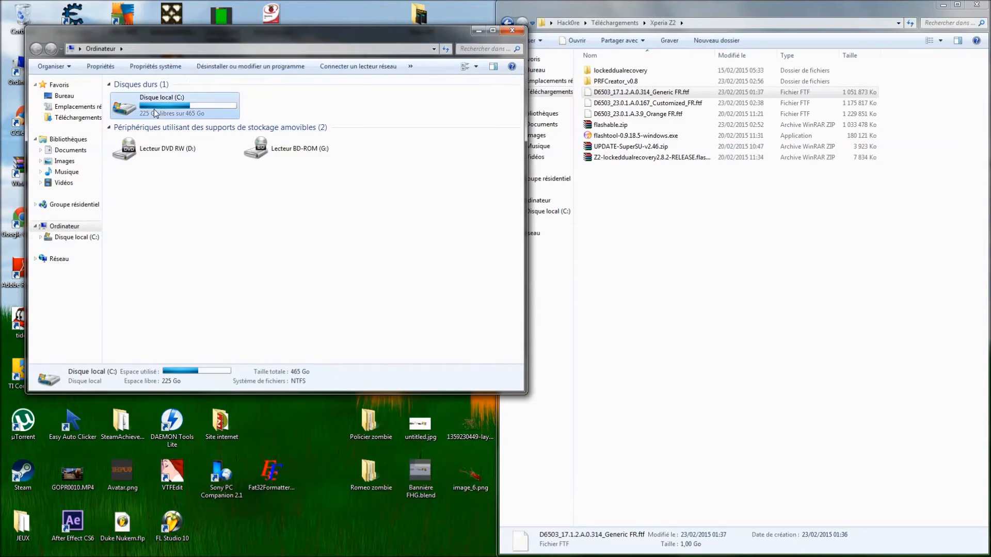
double_click(154, 109)
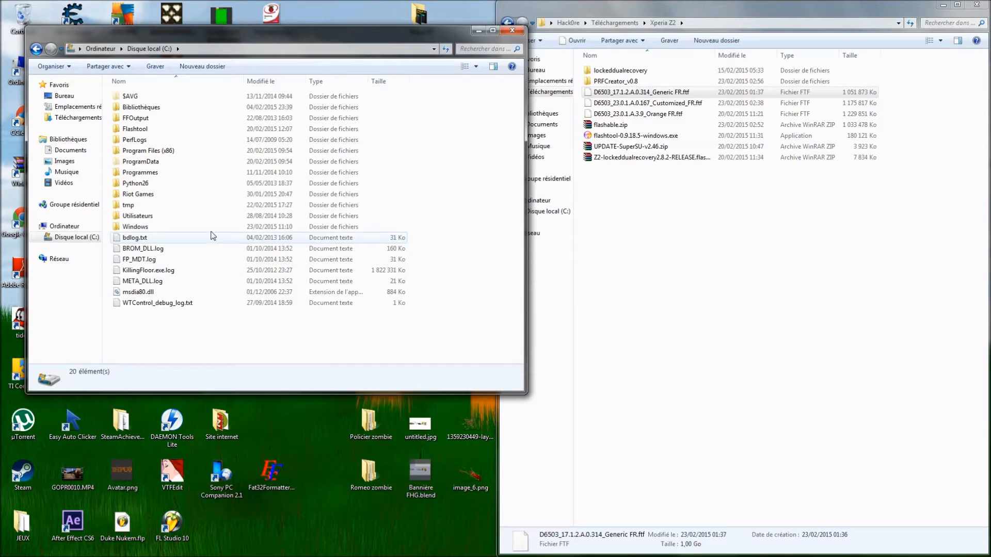
double_click(138, 129)
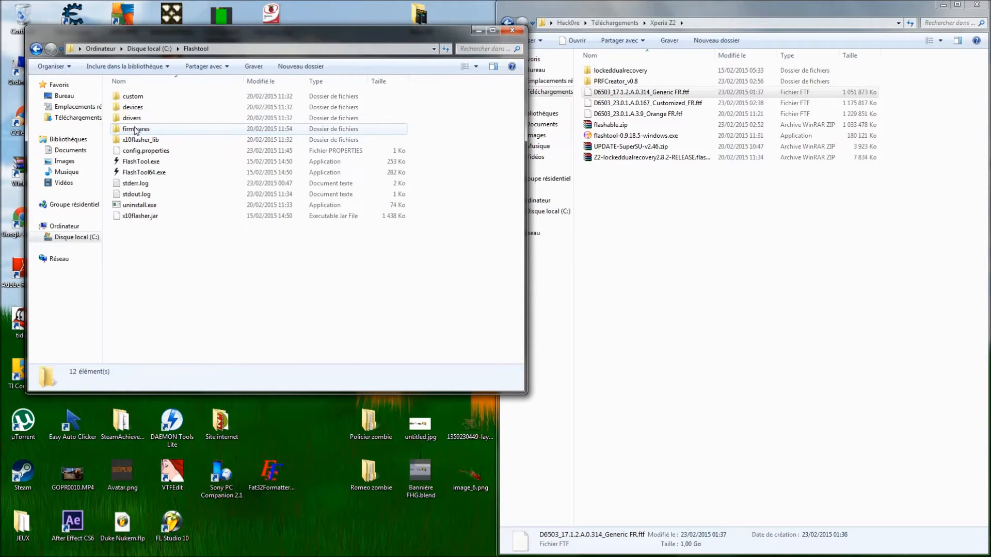
double_click(138, 107)
key(BackSpace)
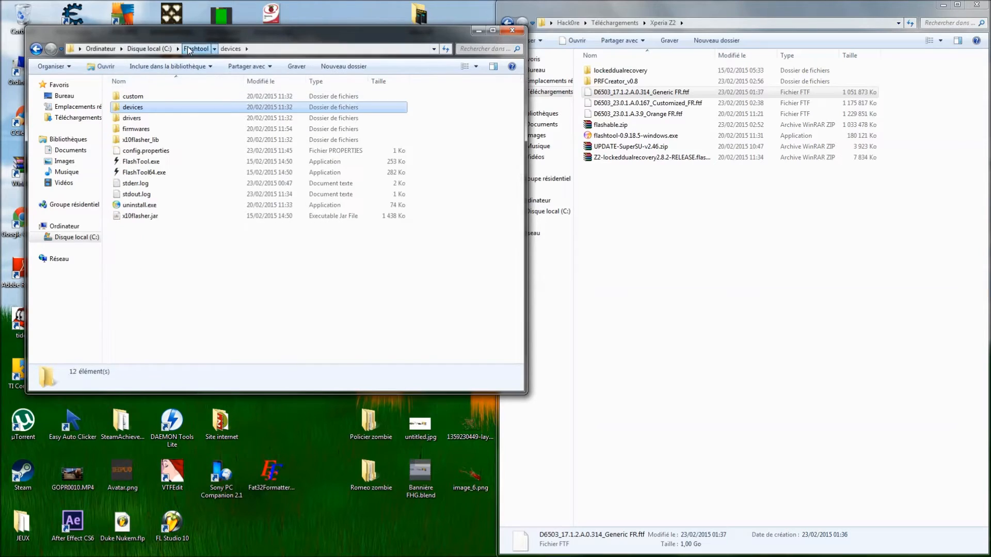
double_click(135, 119)
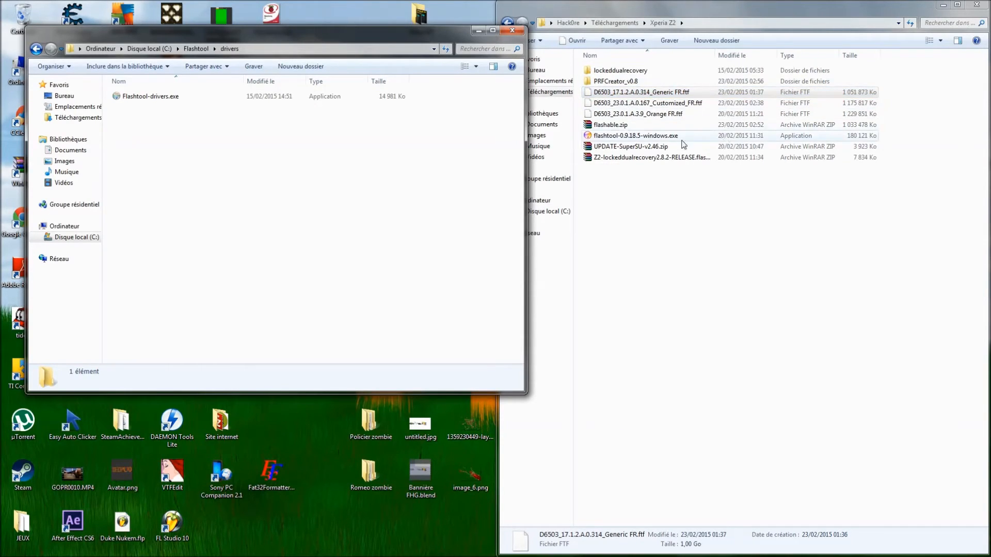
Step: Run Flashtool-drivers.exe as administrator and include the Flashmode Drivers component in the setup
right_click(130, 101)
click(170, 128)
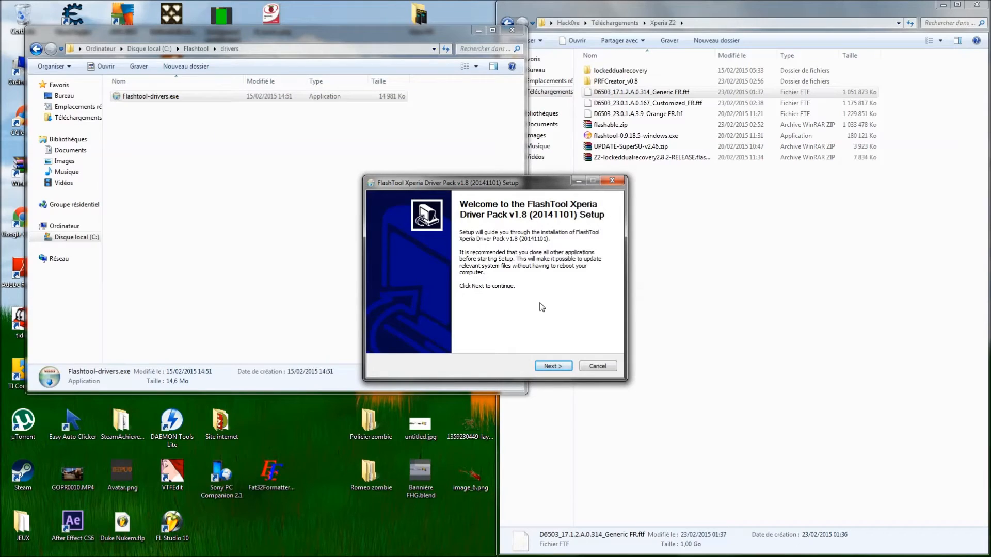
click(552, 366)
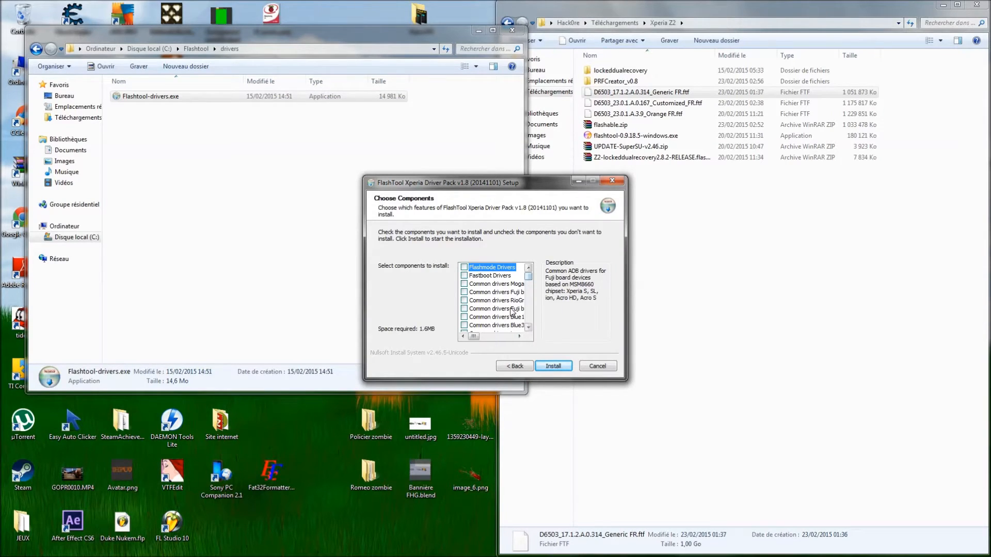
click(519, 336)
click(464, 336)
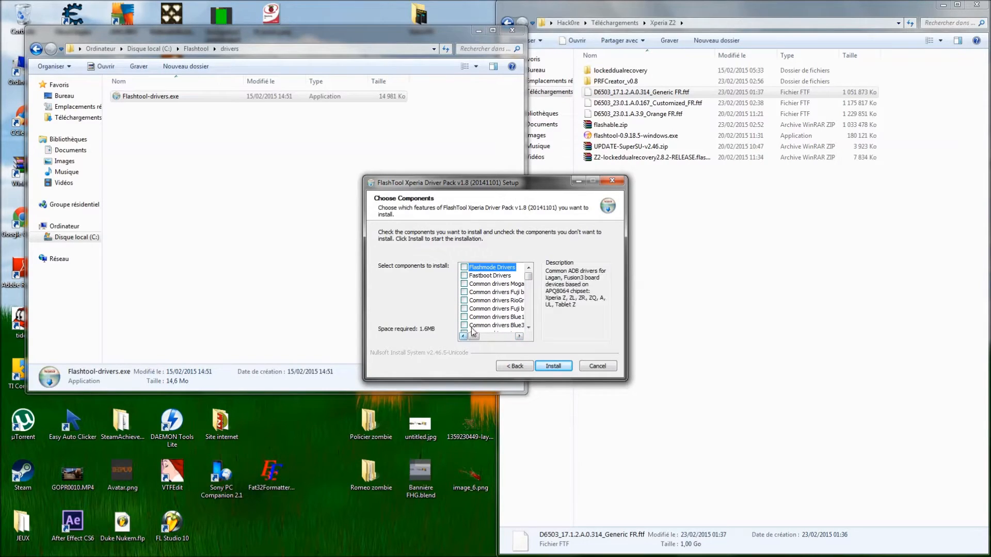
click(465, 268)
Step: Find the two Xperia Z2 Device Driver entries in the component list and include both, leaving out the Z2 Tablet one
drag(529, 278, 536, 288)
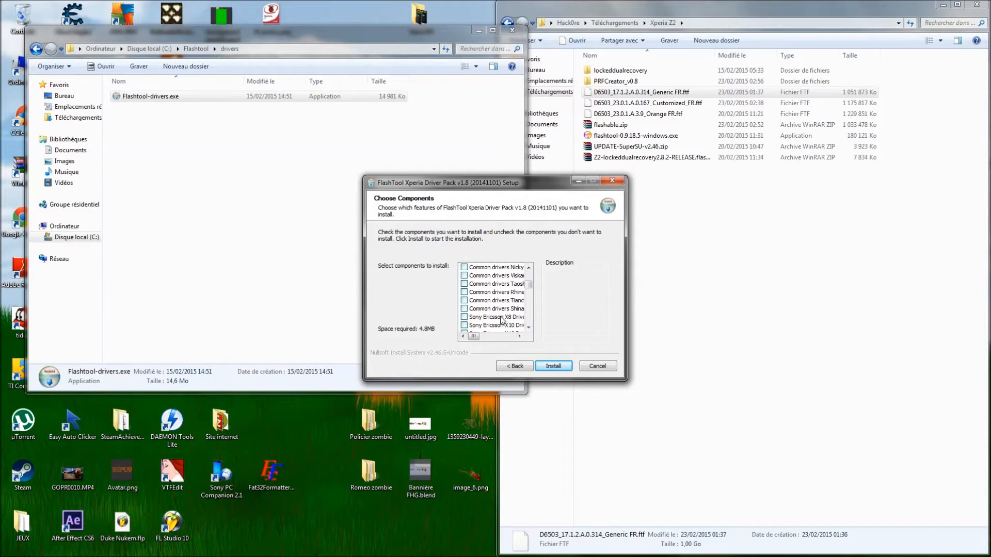
scroll(511, 328, down, 2)
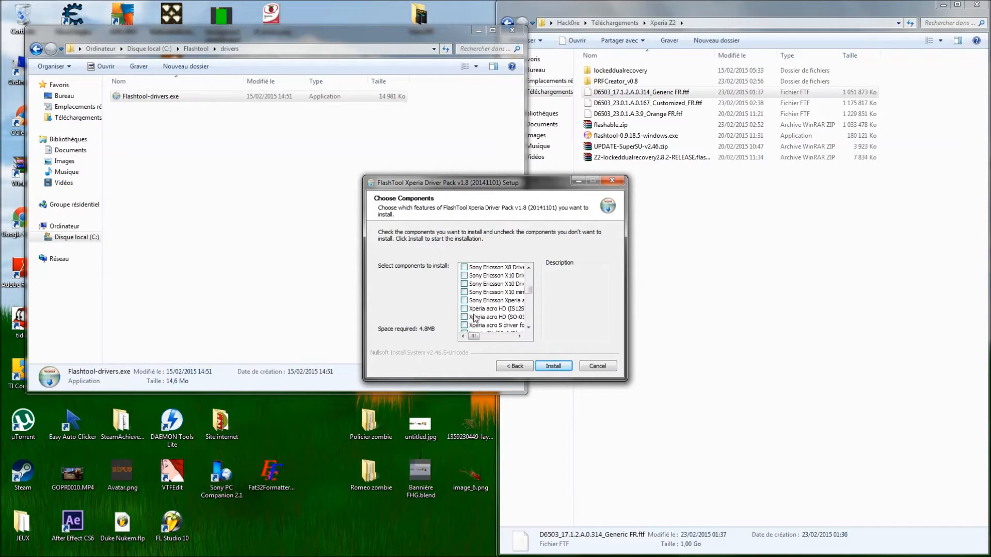
scroll(490, 320, down, 1)
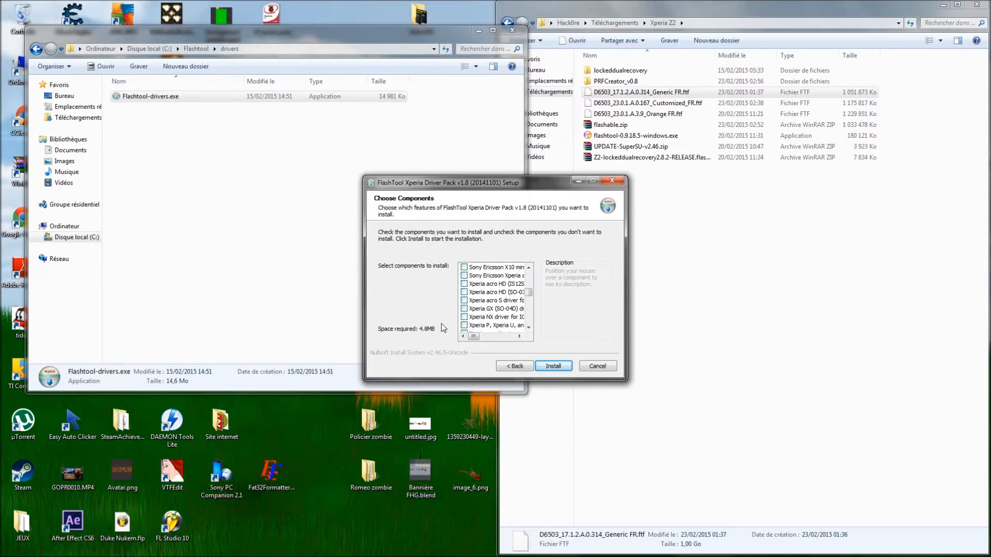
scroll(519, 332, down, 3)
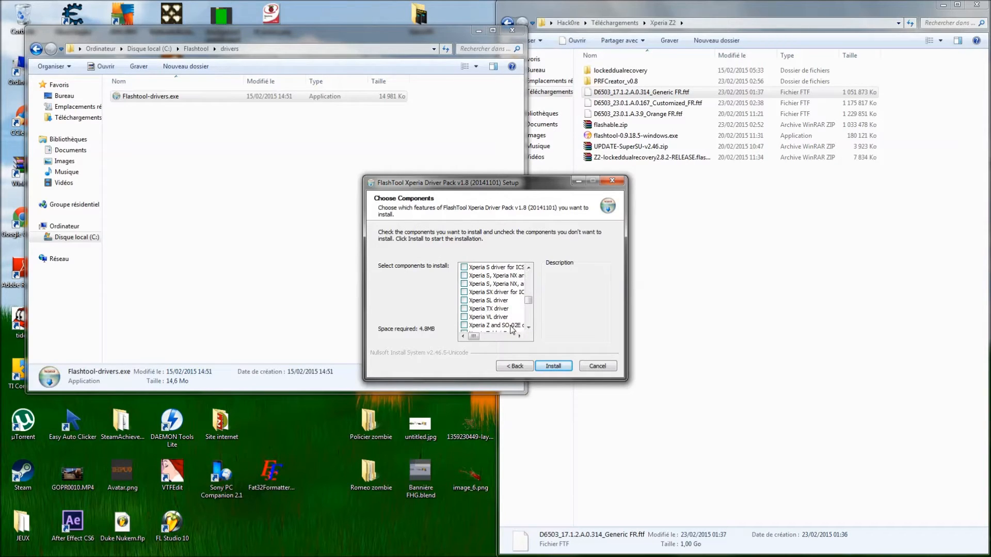
scroll(488, 313, down, 2)
scroll(467, 312, down, 4)
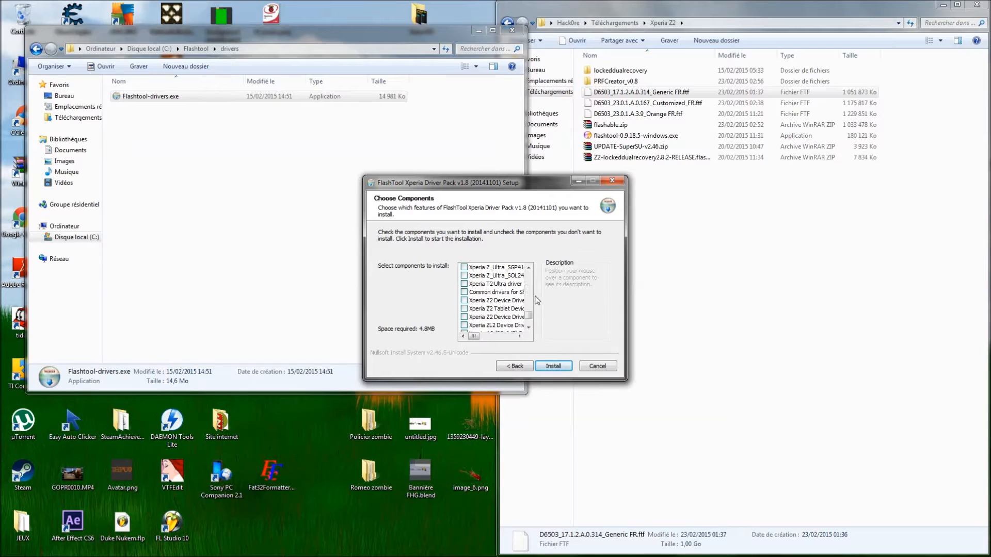
click(464, 300)
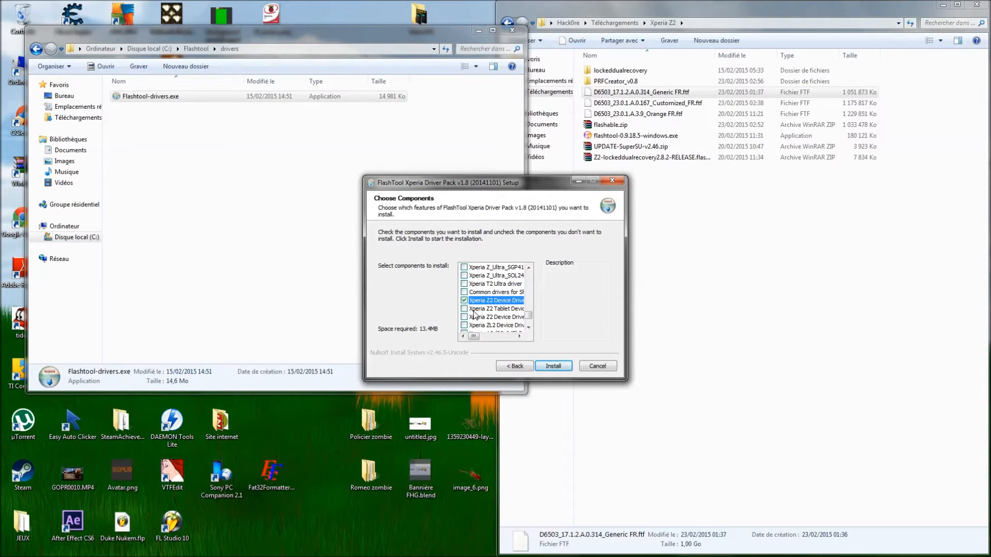
click(464, 317)
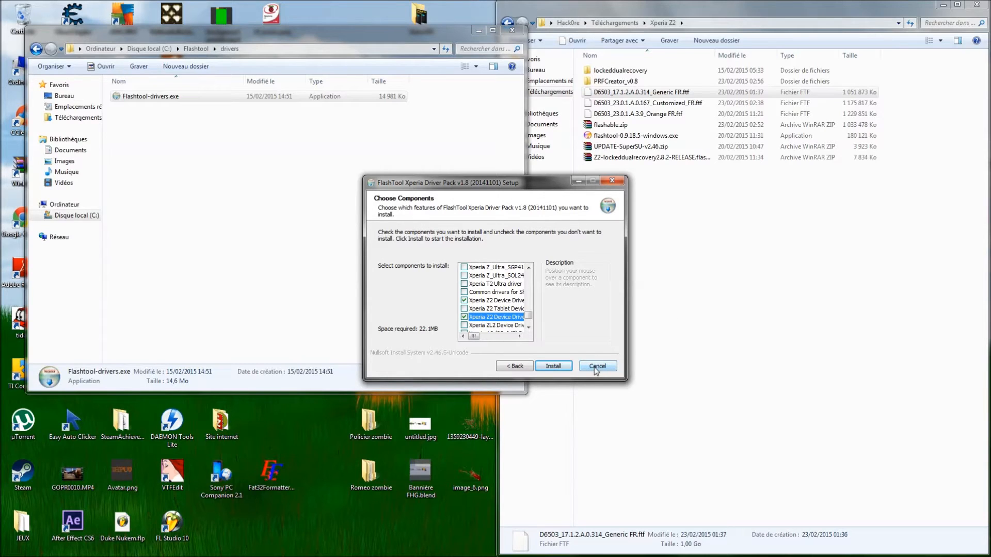
Step: Review the first driver components, quit the driver pack setup without installing, and close the drivers folder
drag(531, 318, 531, 273)
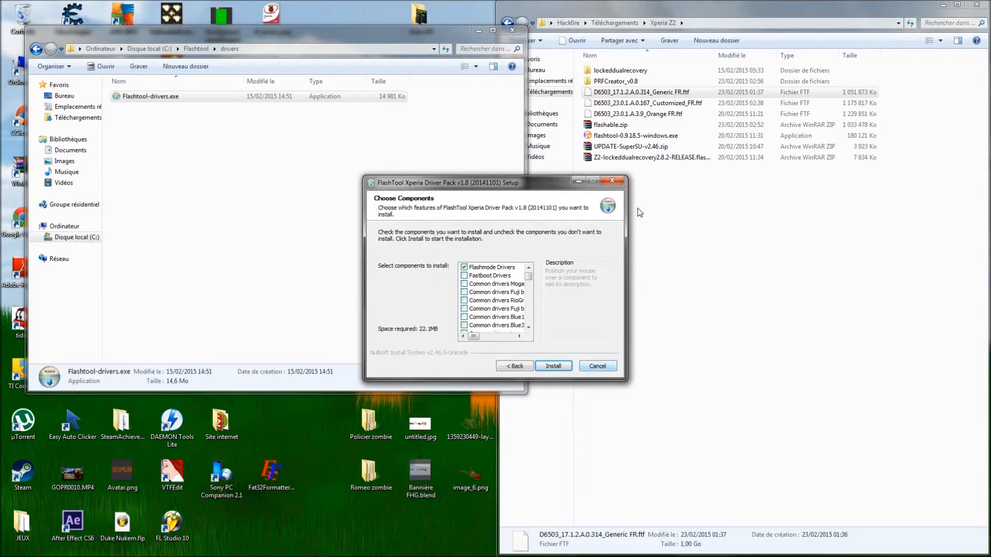
click(613, 180)
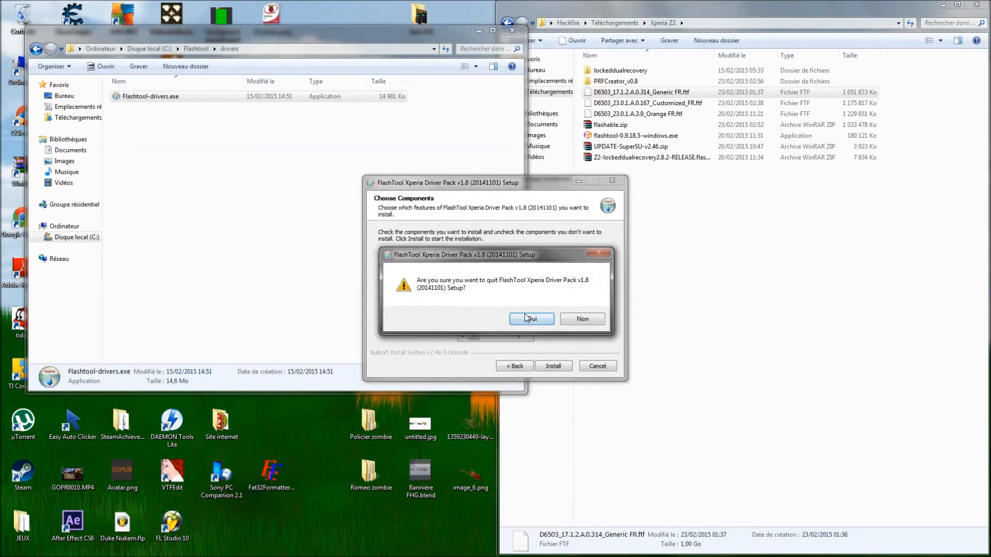
click(531, 317)
click(514, 30)
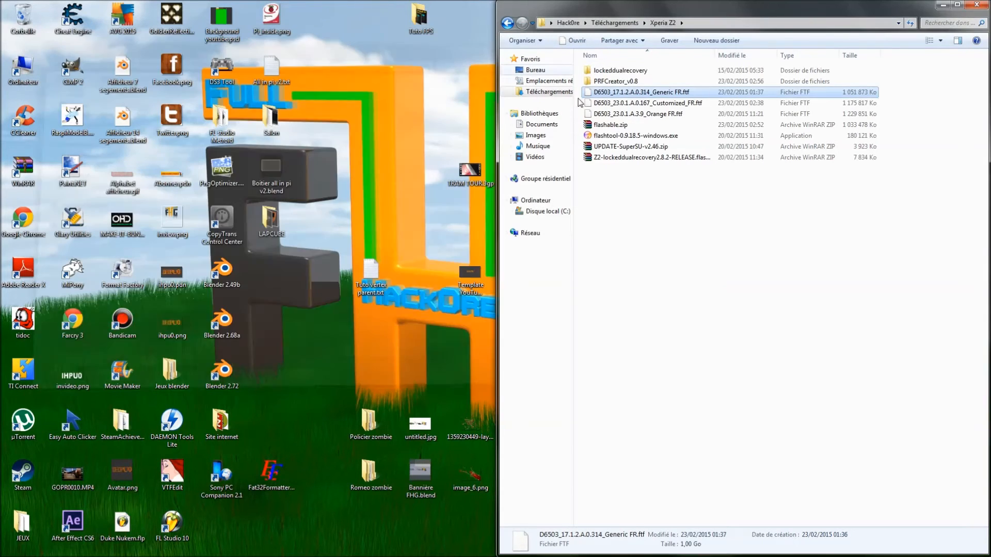
Step: Run Flashtool64 as administrator and move its window away from the corner of the desktop
click(12, 549)
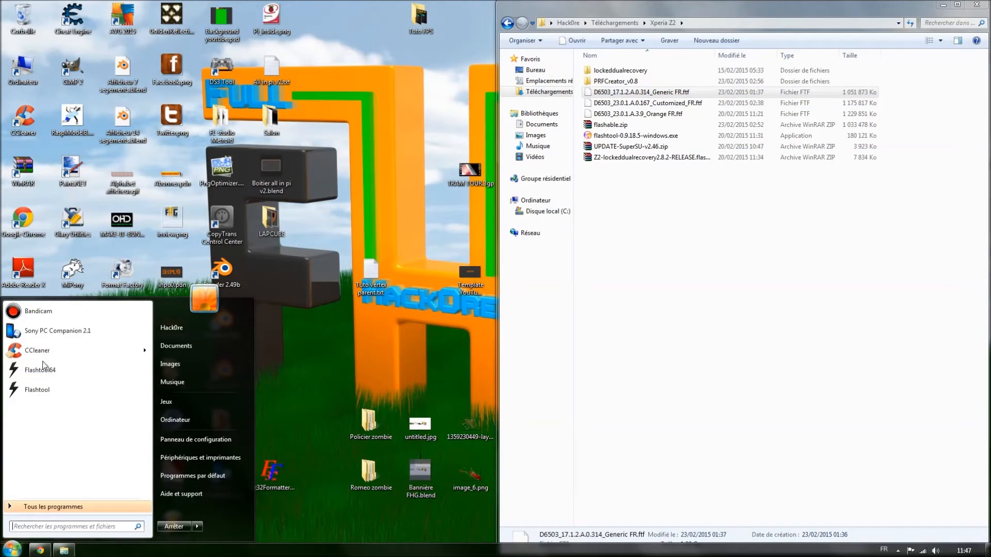
right_click(40, 375)
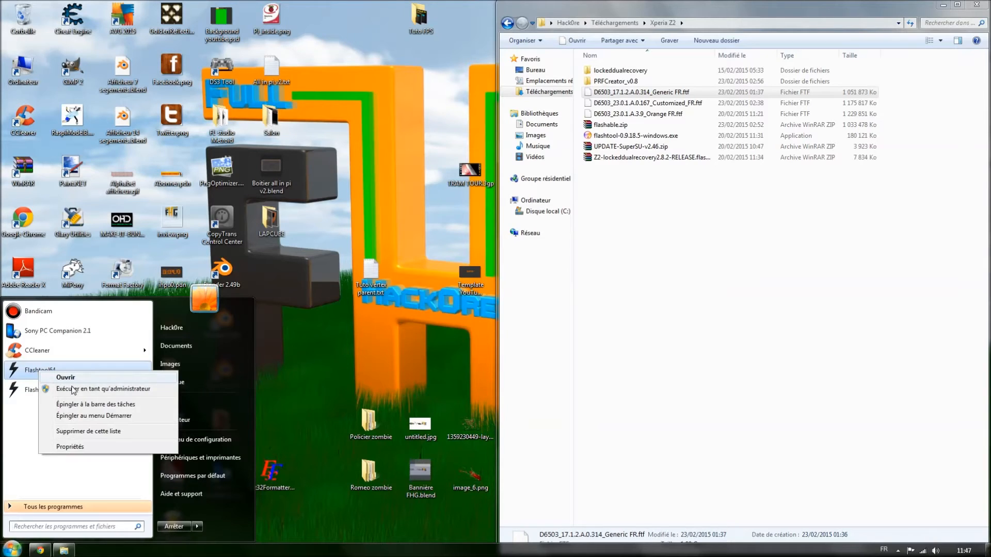
click(79, 388)
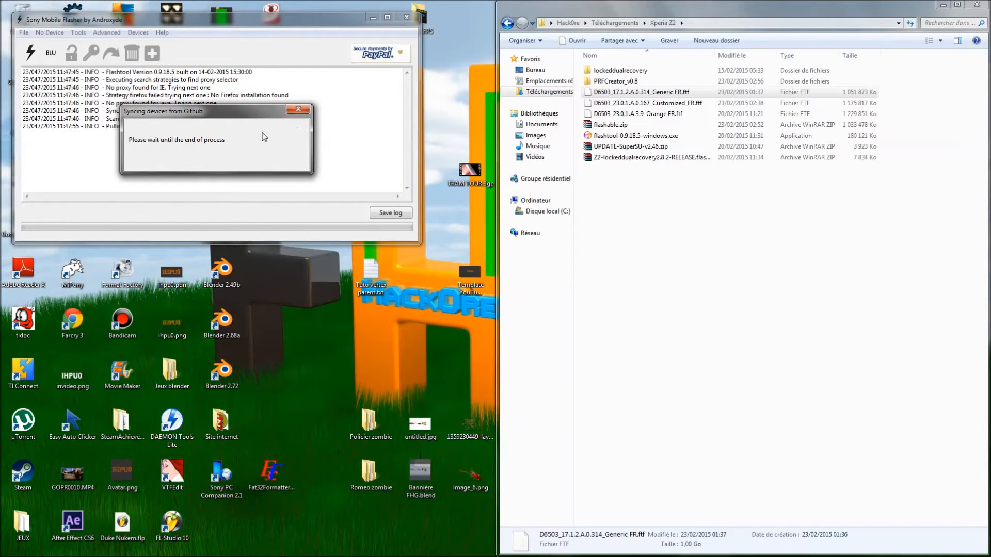
drag(206, 21, 308, 72)
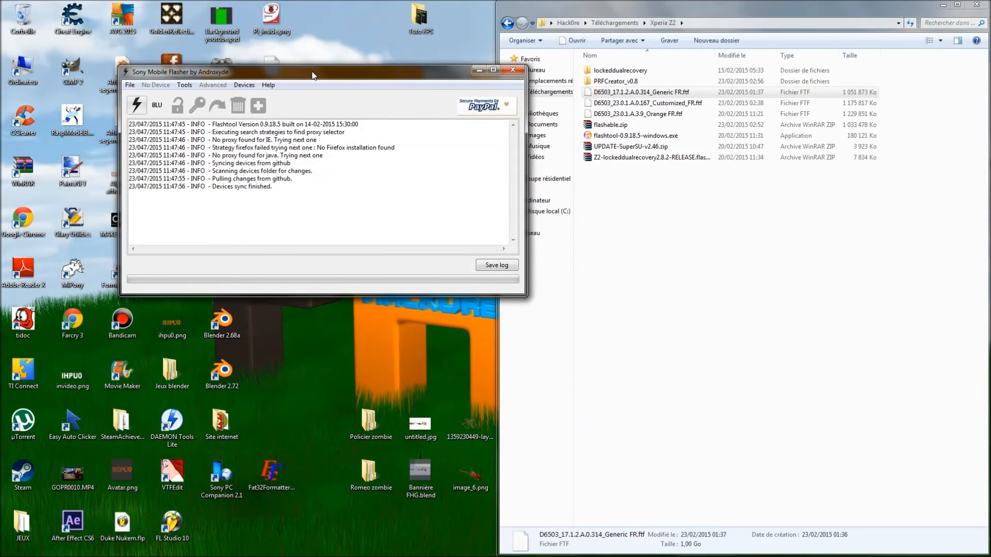
Step: Start flashing in Flashmode and select the D6503 firmware 17.1.2.A.0.314 with Generic FR branding
click(133, 105)
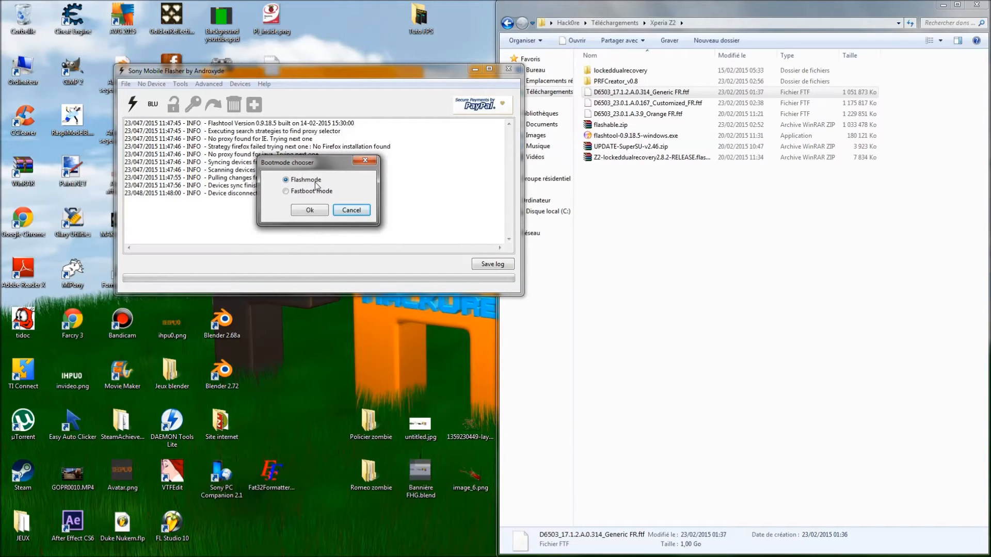
click(309, 210)
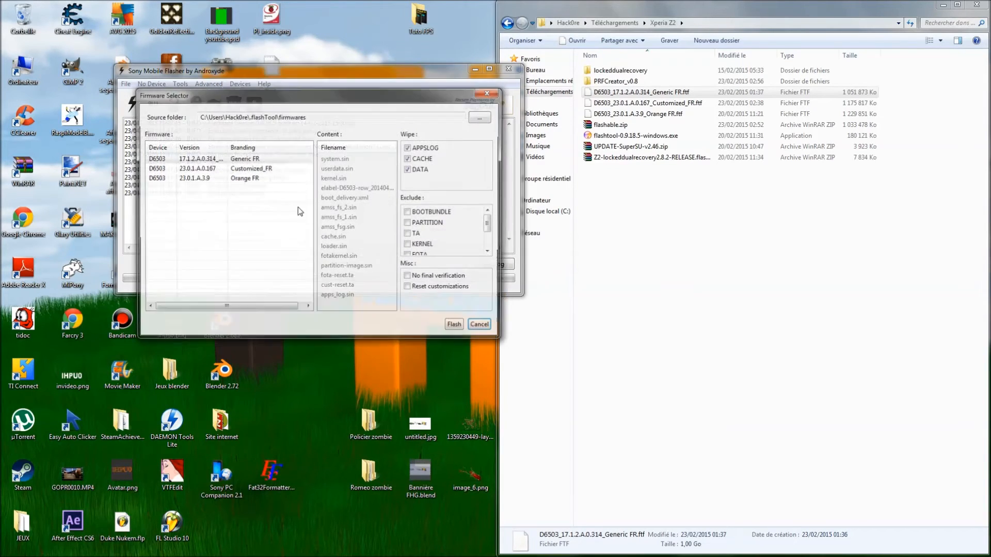
click(177, 159)
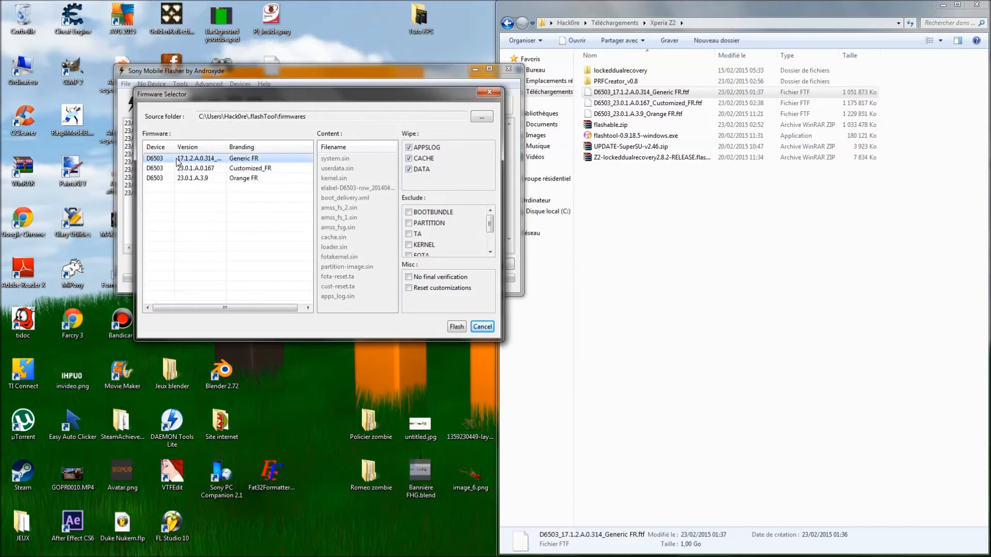
Step: Examine the firmware source folder path and its directory chooser, keeping the existing firmwares folder
mouse_move(312, 116)
mouse_down()
mouse_move(252, 116)
mouse_move(309, 116)
mouse_up()
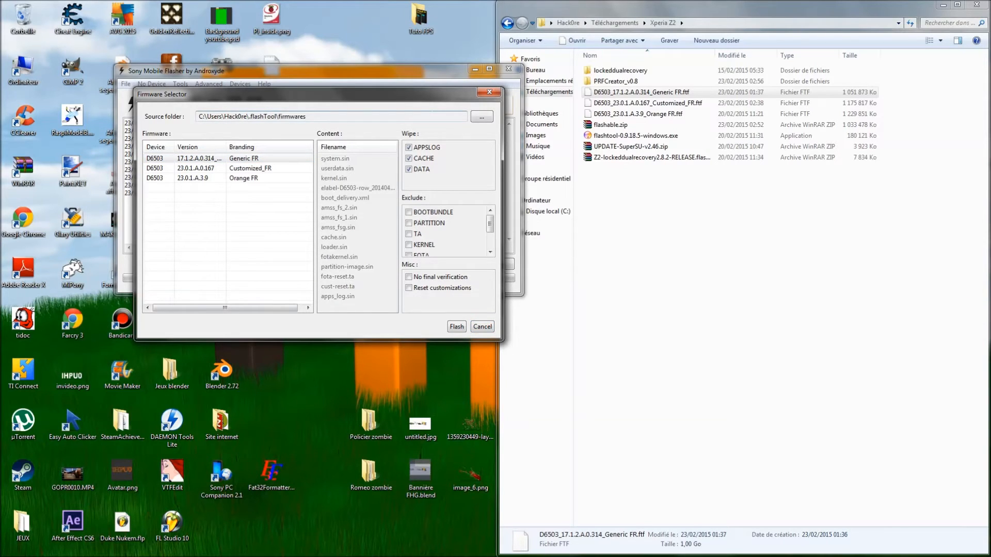
click(482, 116)
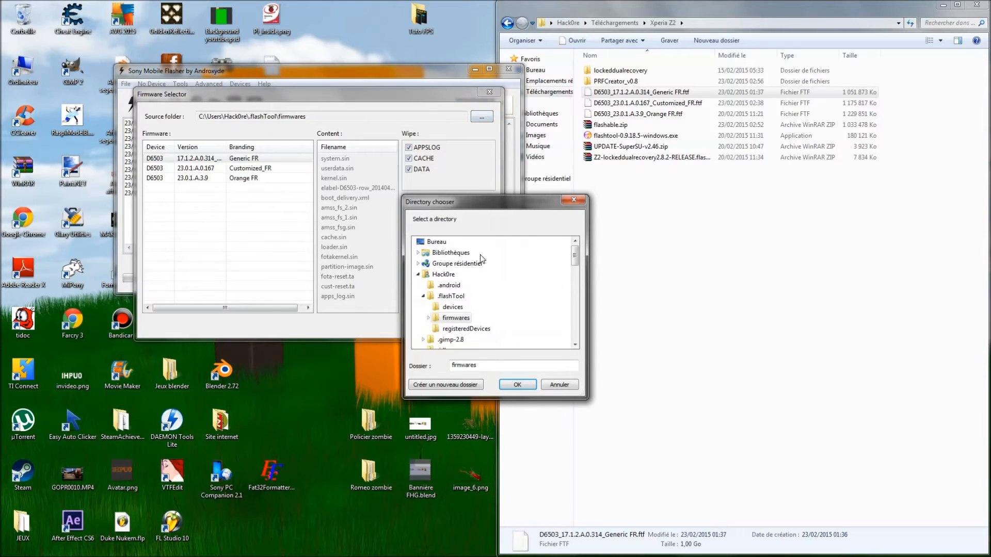
click(560, 385)
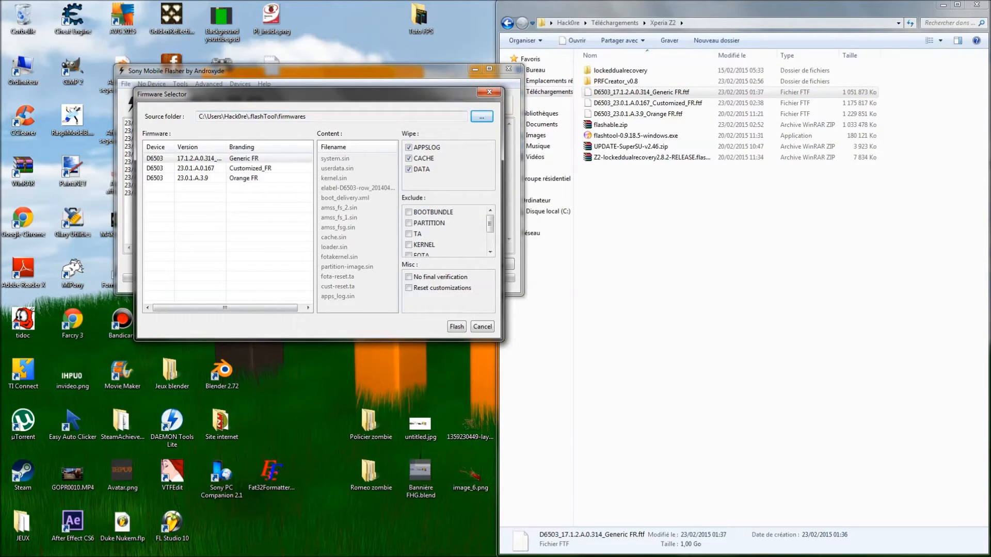
drag(198, 116, 317, 114)
click(321, 114)
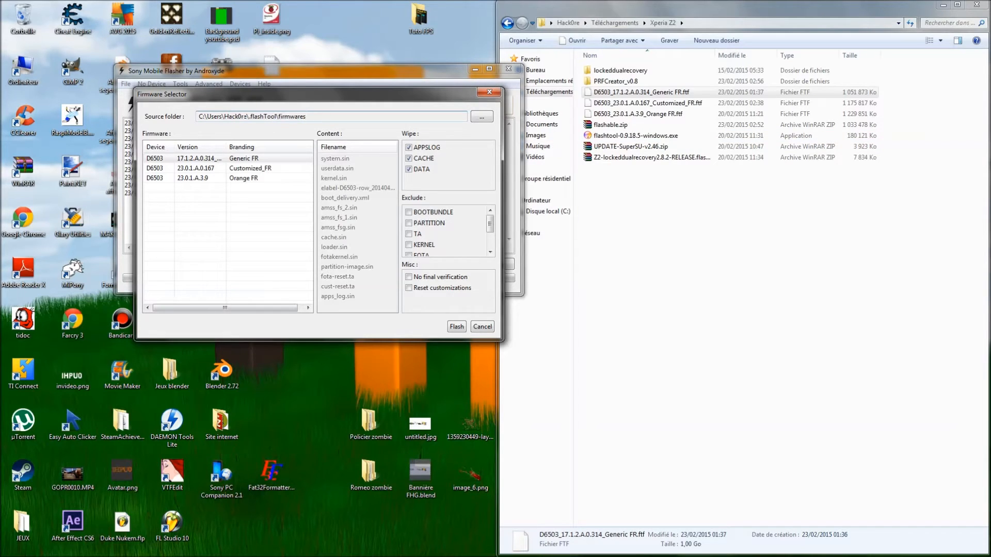
Step: Inspect the contents of the Flashtool folder on the local C: drive, including its firmwares subfolder, and close the folder
double_click(35, 71)
double_click(143, 129)
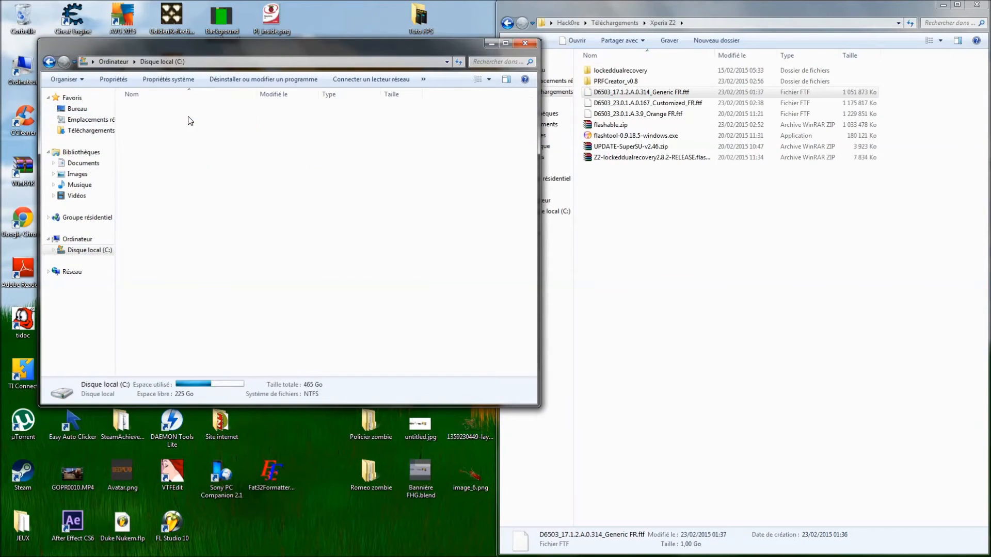
click(166, 131)
double_click(166, 131)
drag(228, 45, 244, 239)
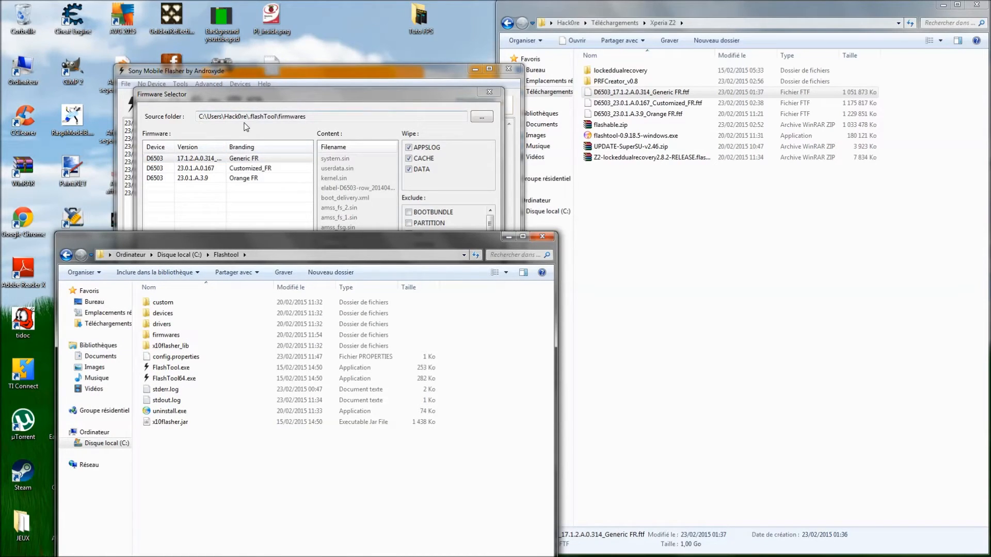
click(349, 140)
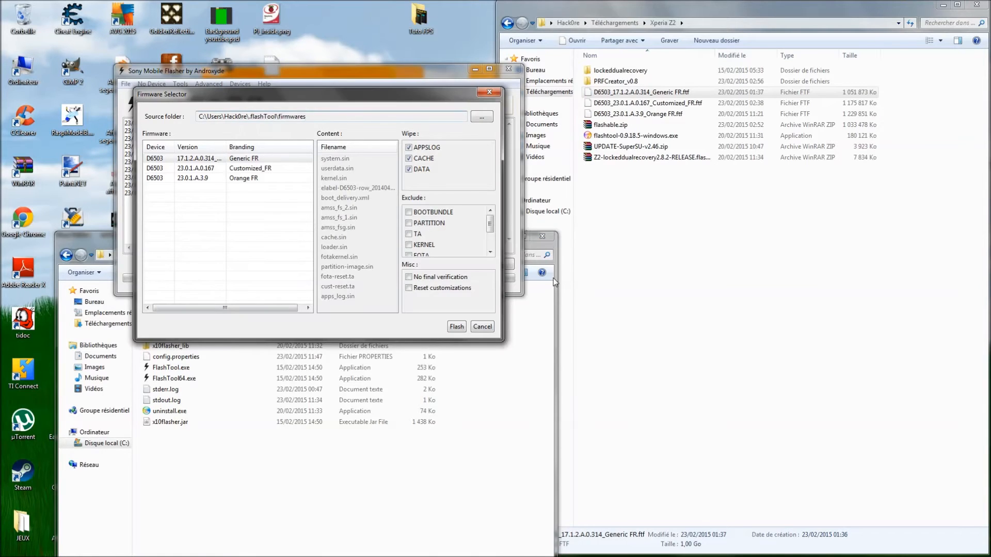
click(547, 309)
click(543, 236)
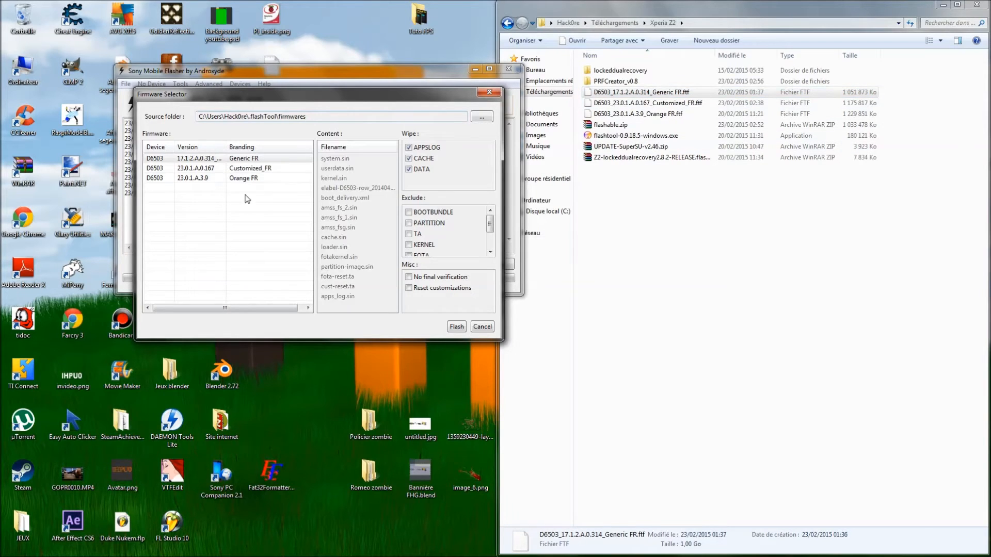
Step: Select the D6503 17.1.2.A.0.314 Generic FR firmware, review the wipe and exclude options, and start the flash
click(233, 158)
drag(276, 94, 243, 29)
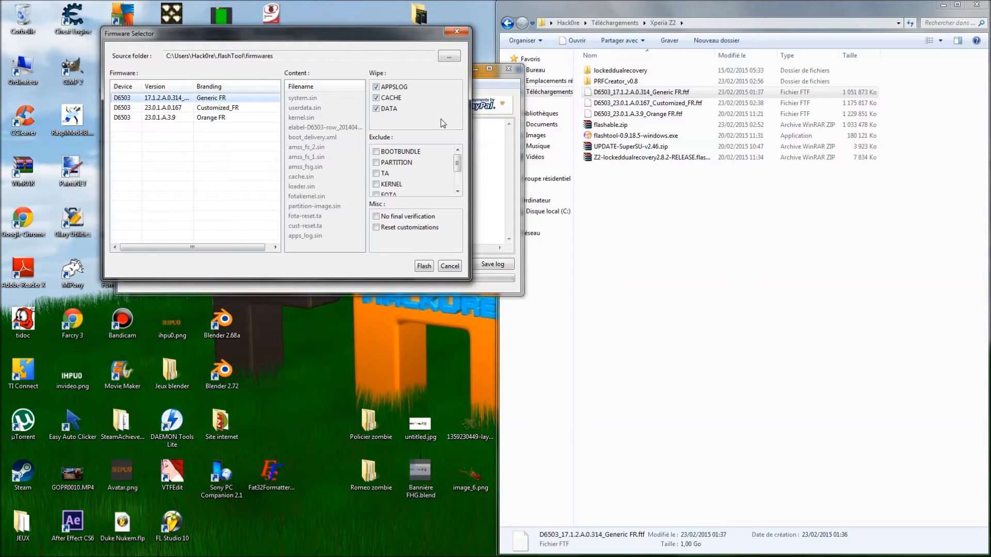
mouse_move(457, 164)
mouse_down()
mouse_move(461, 178)
mouse_move(461, 159)
mouse_up()
click(381, 88)
scroll(463, 167, down, 3)
scroll(464, 166, up, 3)
click(424, 267)
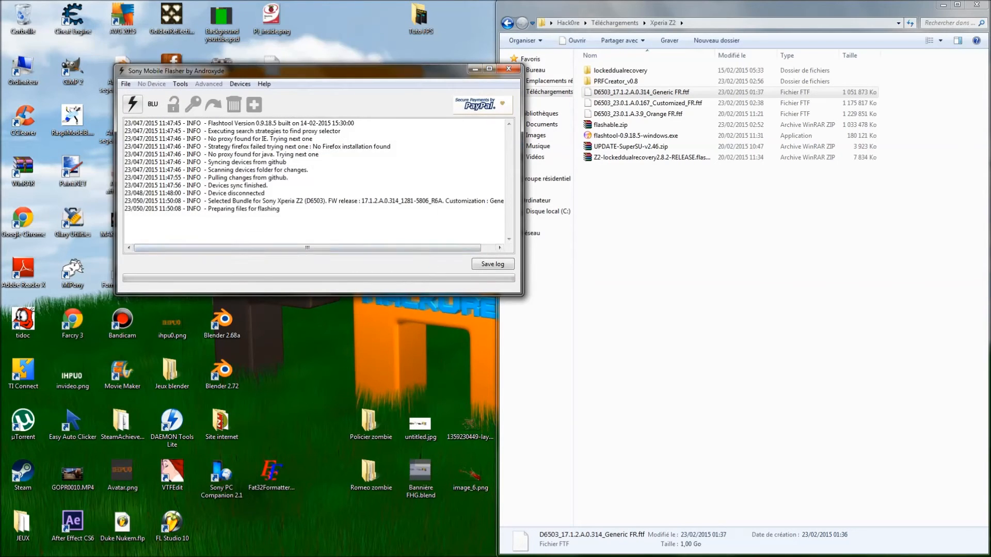
Step: Examine the flashing log from the file preparation entries to the system.sin processing, and move the Flashtool window toward the desktop's corner
drag(282, 208, 260, 186)
click(281, 211)
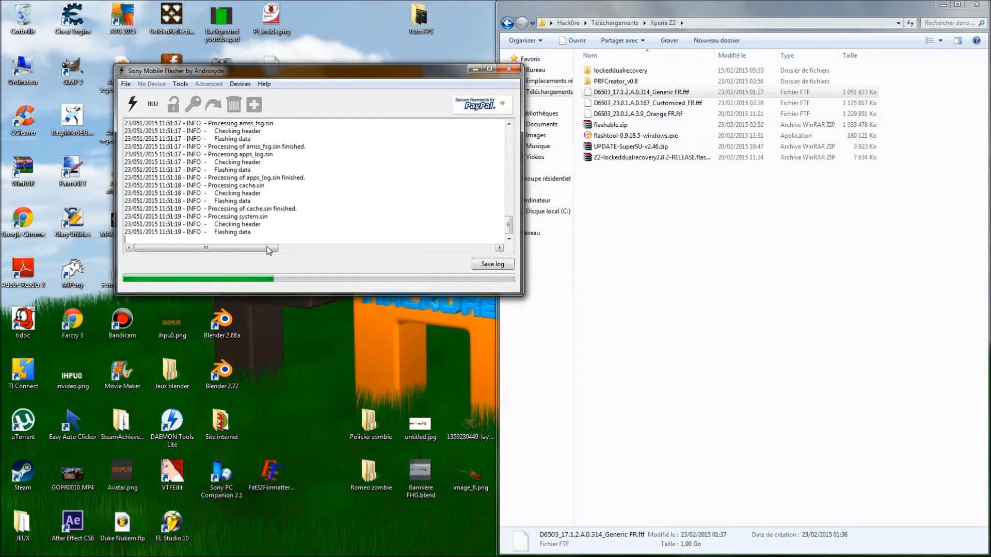
drag(509, 225, 512, 148)
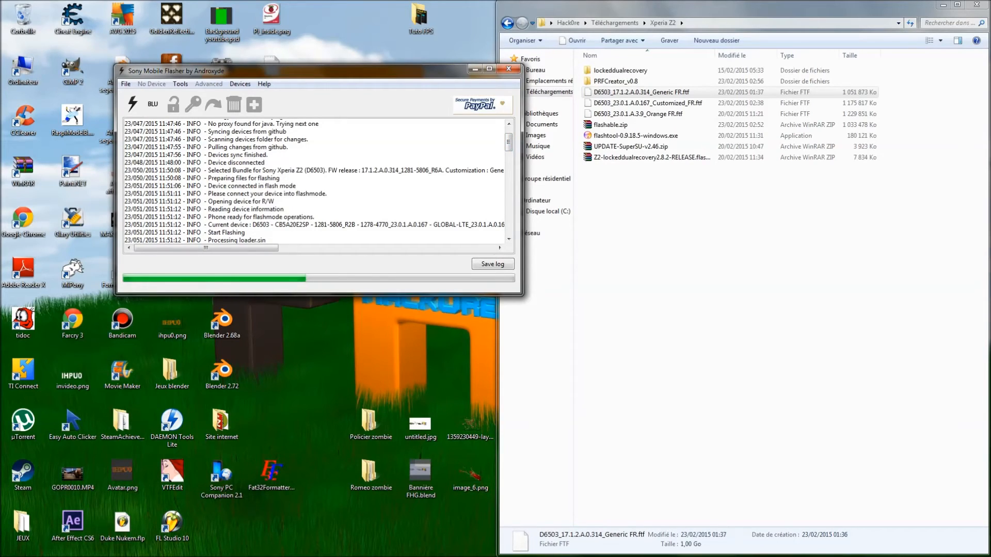
drag(508, 147, 510, 154)
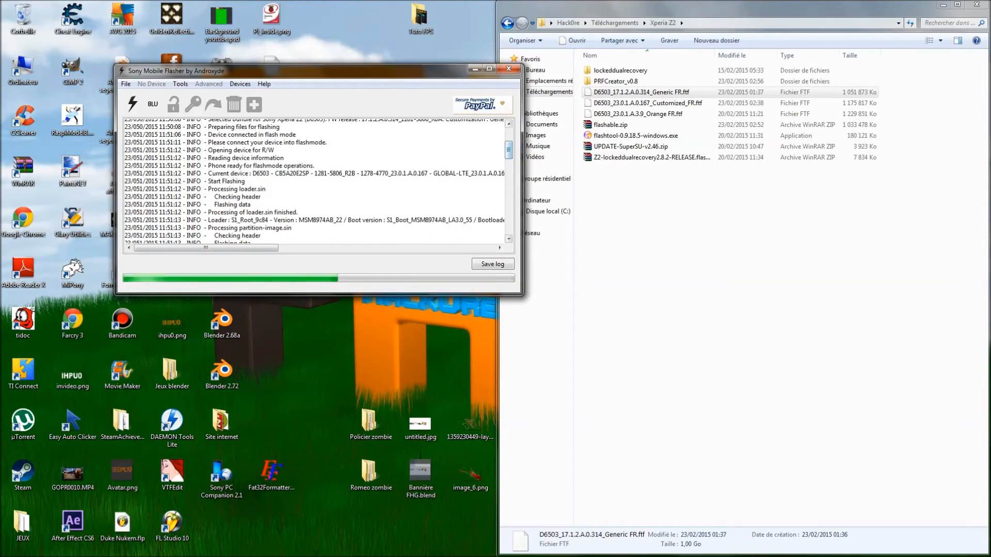
drag(511, 155, 510, 152)
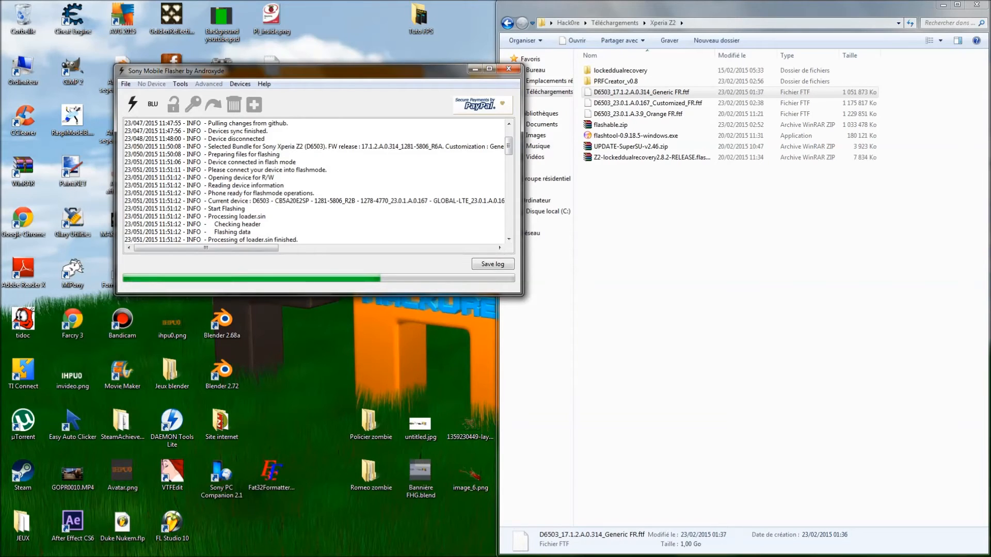
drag(508, 147, 517, 228)
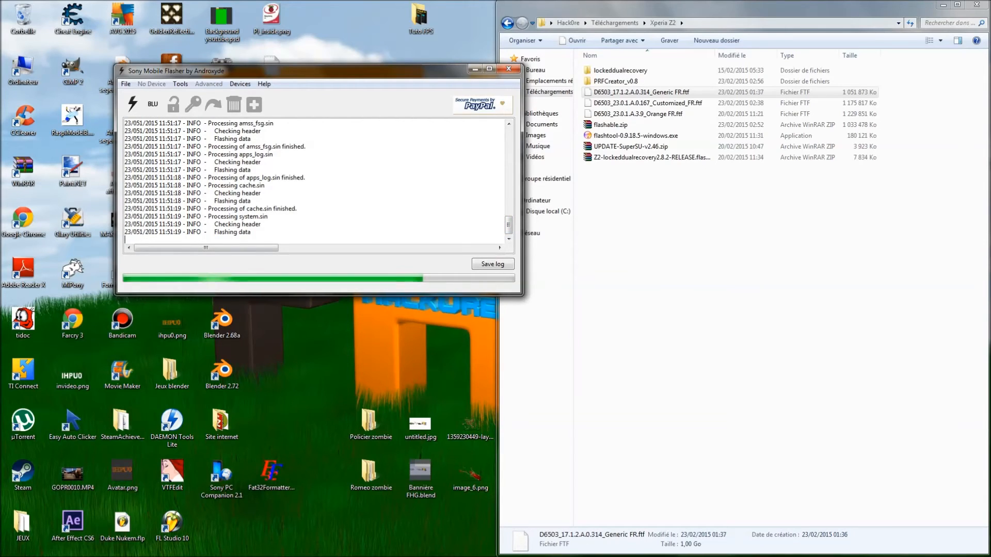
drag(208, 216, 269, 217)
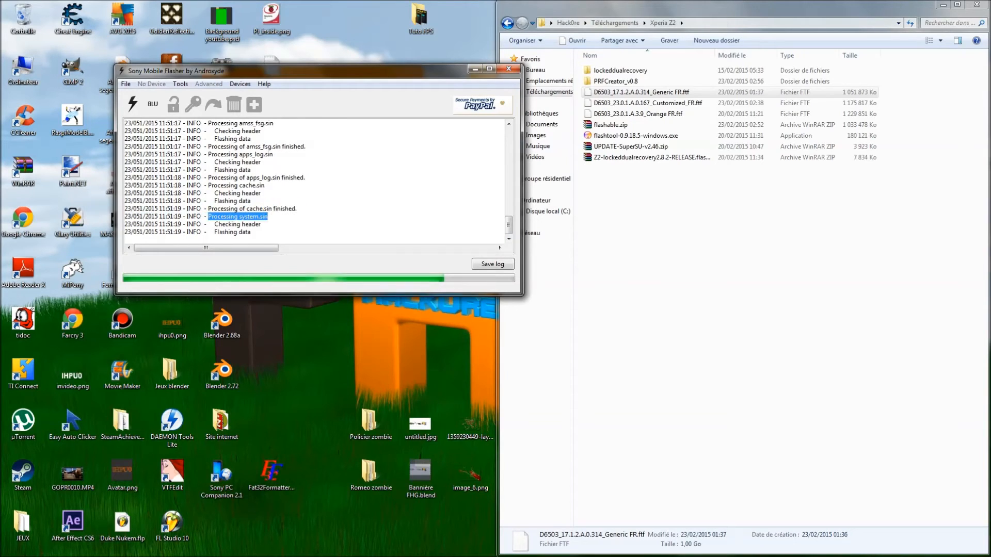
drag(213, 232, 251, 232)
click(251, 232)
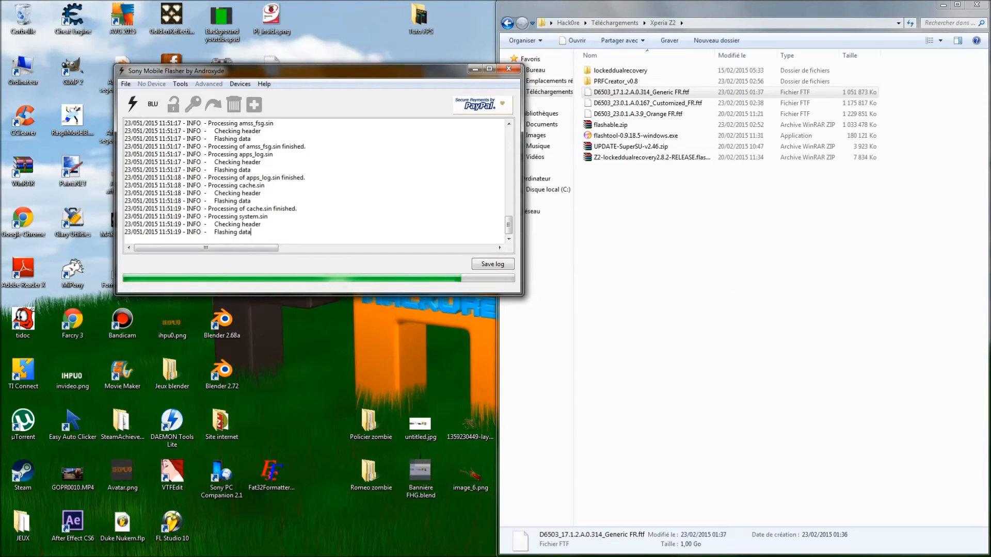
drag(374, 76, 312, 47)
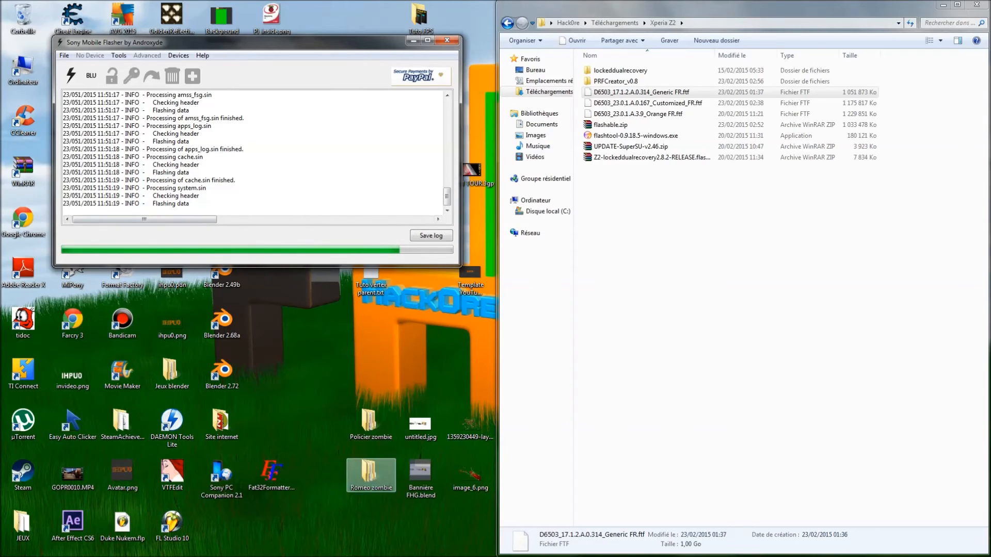
Step: Compare the Generic FR, Customized_FR and Orange FR firmware files in the Xperia Z2 folder, and clear the selection
mouse_move(233, 556)
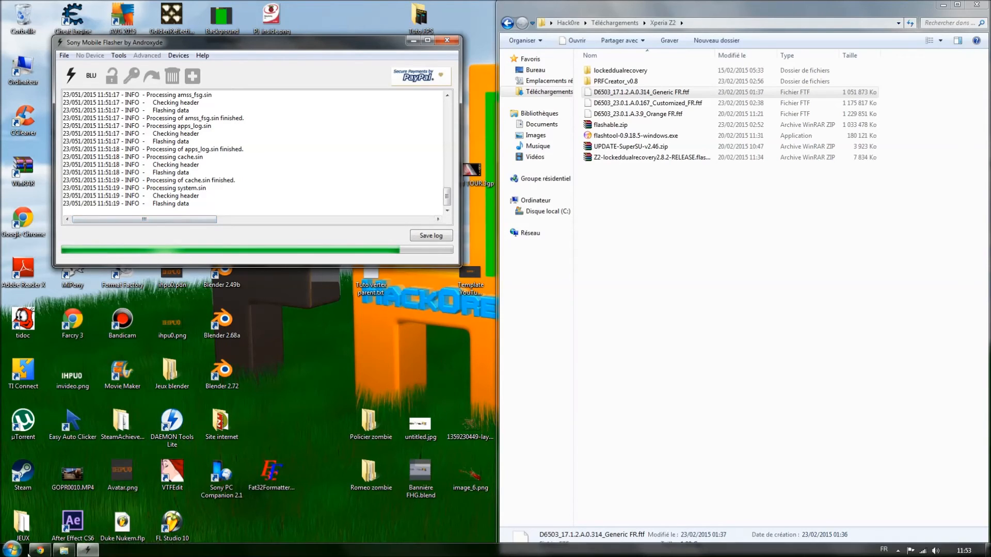
click(624, 106)
click(629, 115)
click(628, 106)
click(630, 115)
click(629, 106)
click(629, 114)
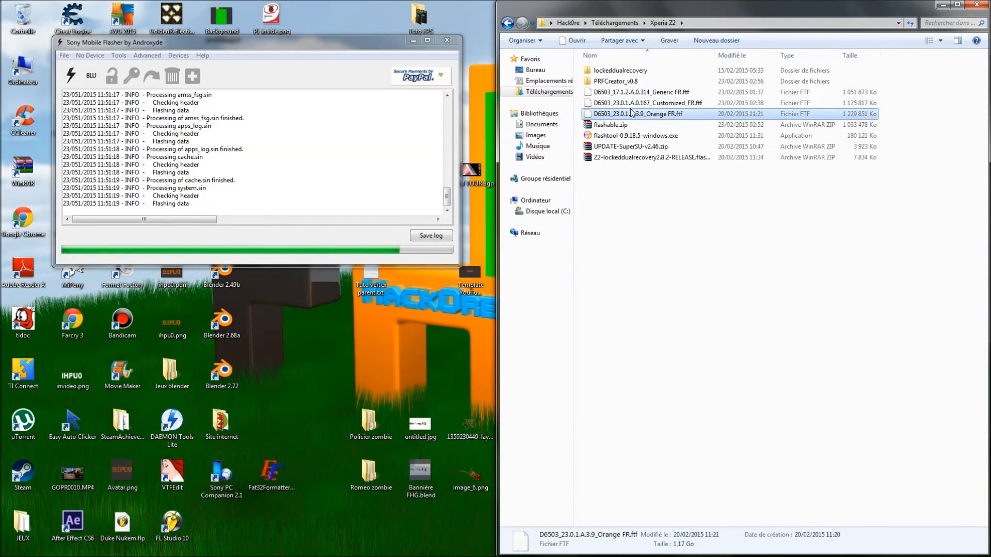
click(626, 104)
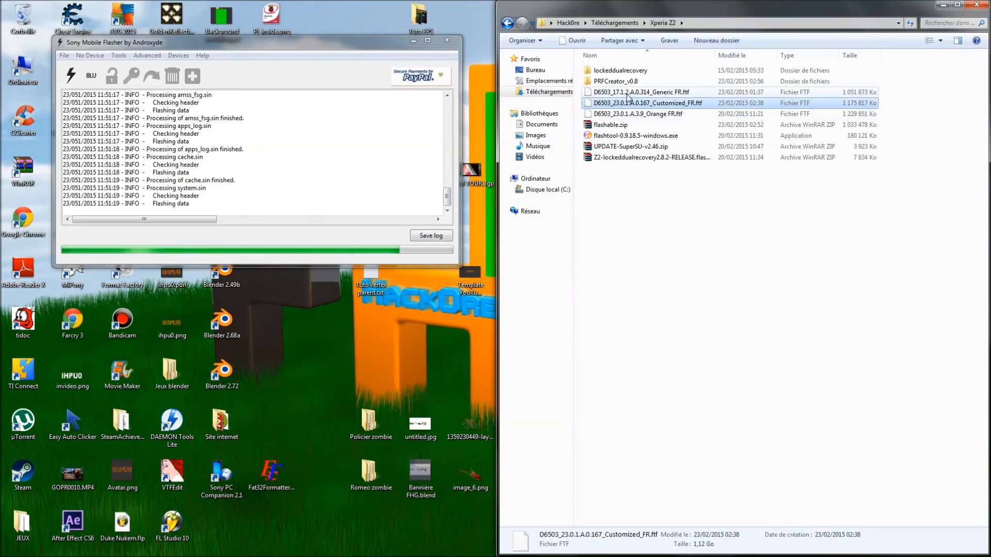
click(621, 95)
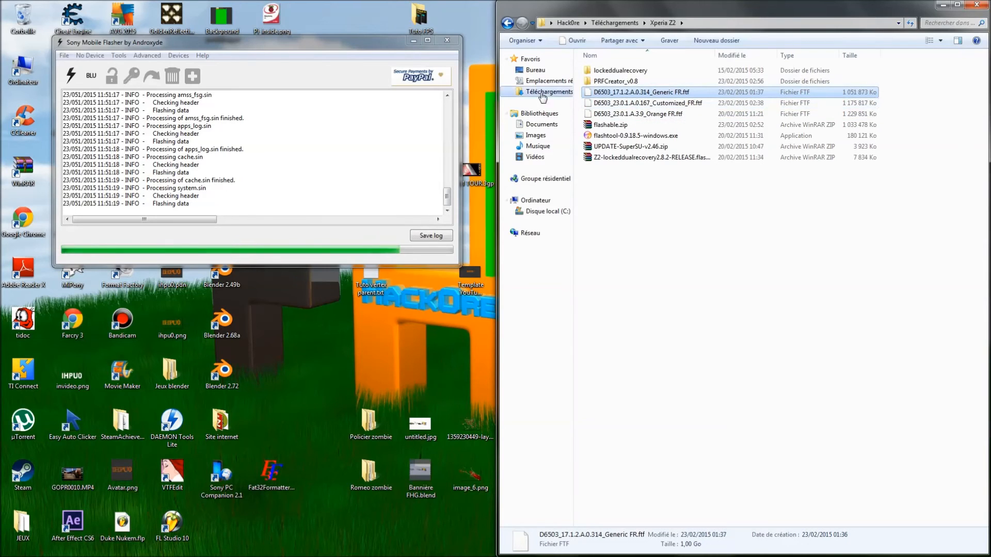
click(623, 104)
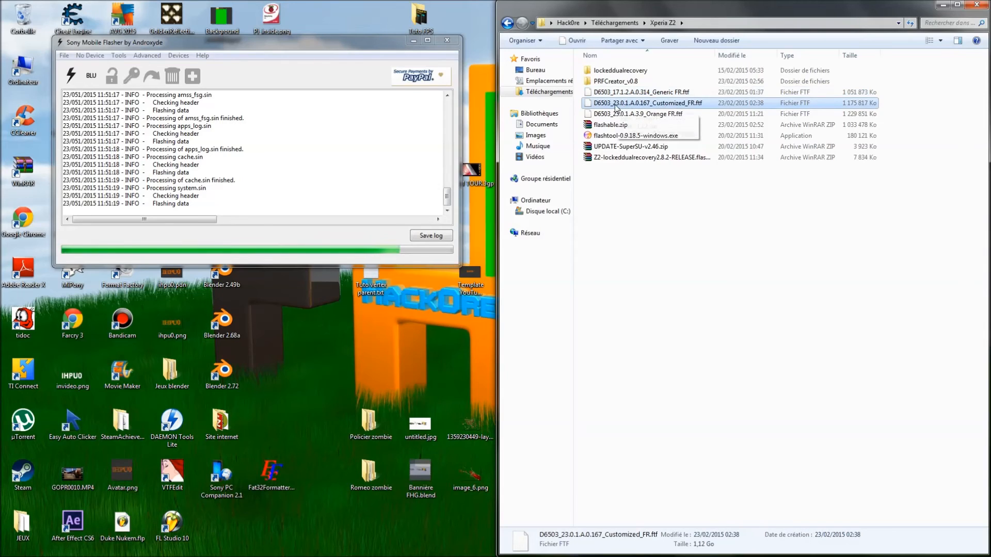
ctrl+click(609, 105)
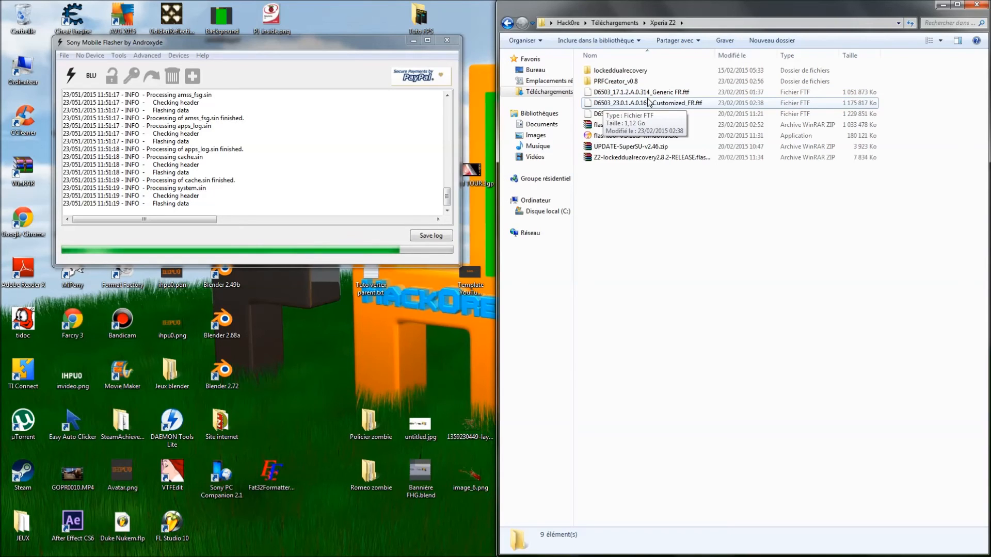
key(Down)
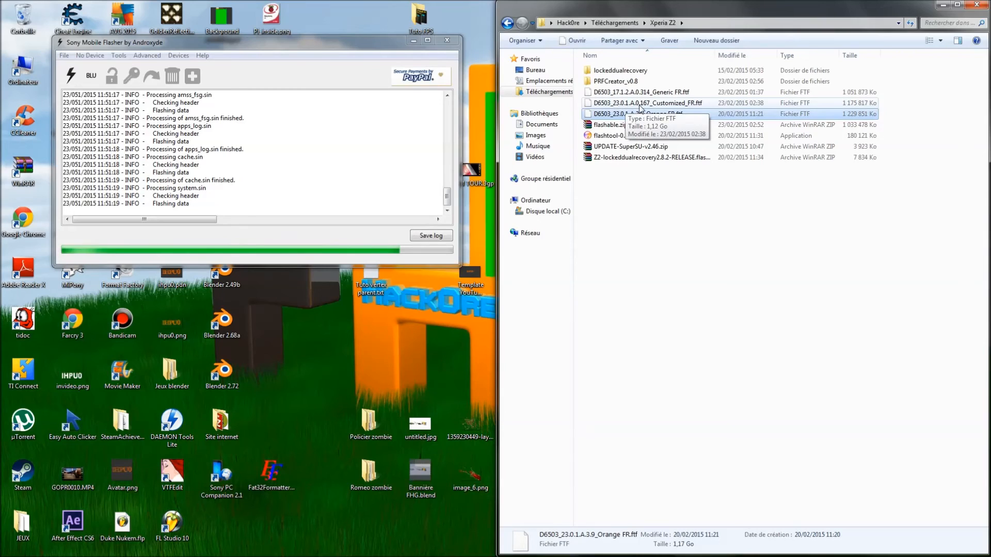
click(605, 104)
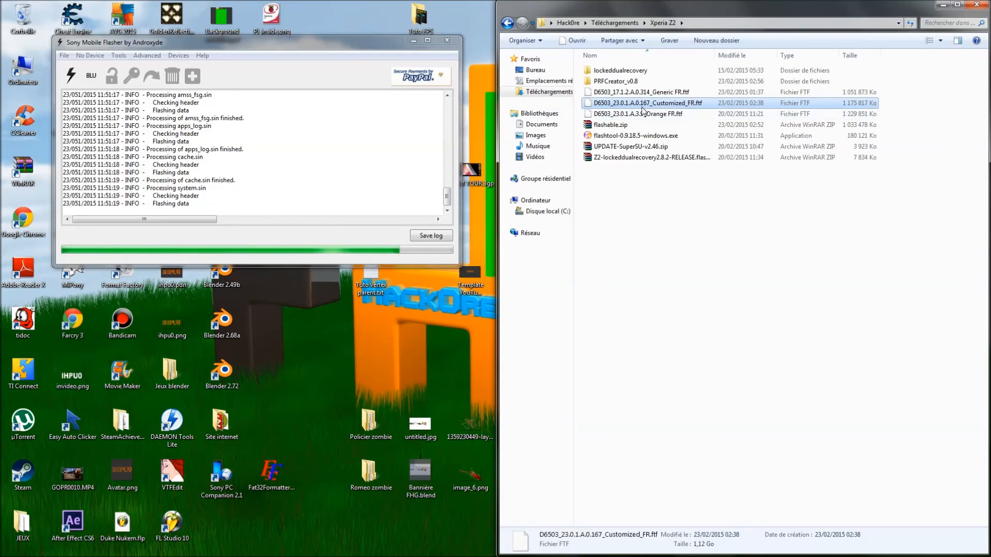
click(682, 115)
click(674, 228)
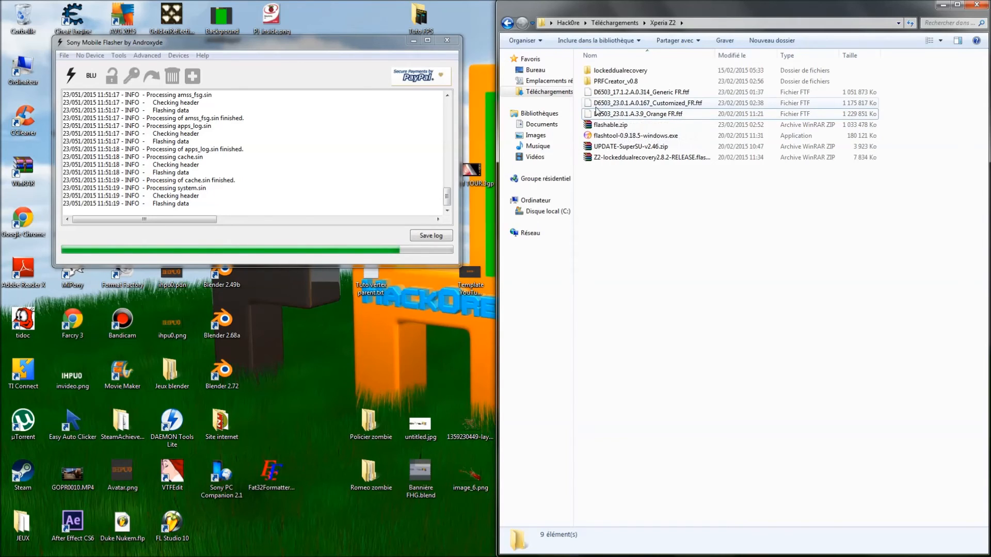
click(616, 102)
click(618, 92)
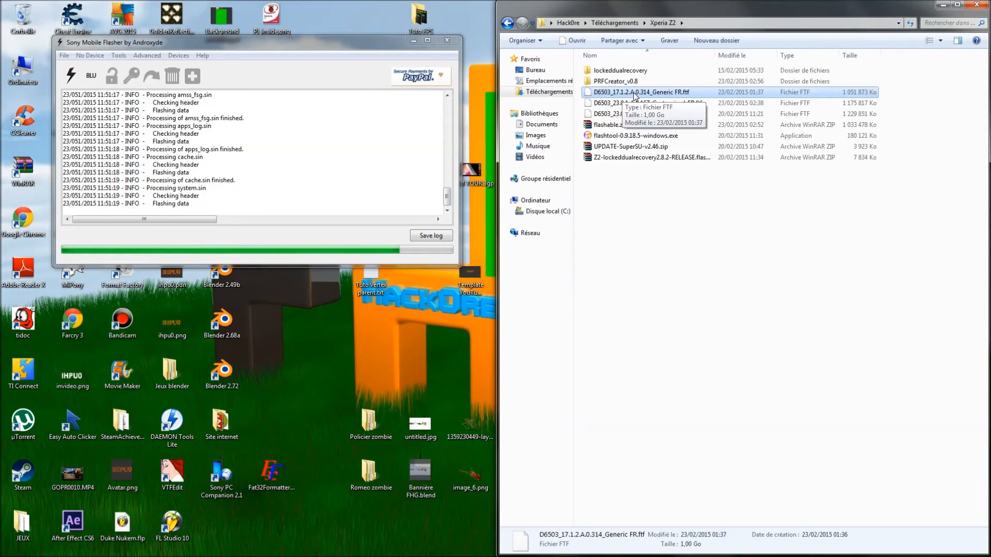
click(692, 250)
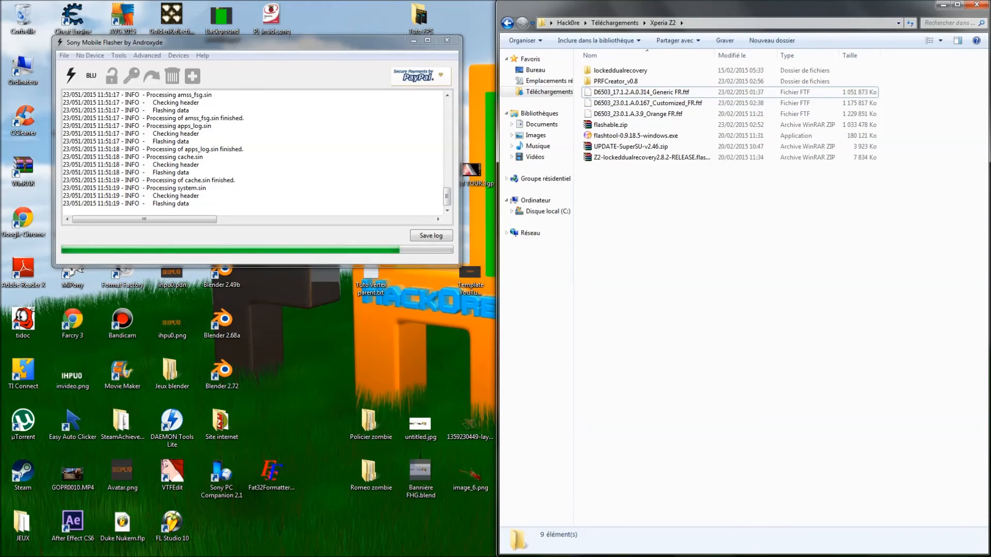
Step: Check the last entries of the flashing log about ending the session and unplugging the phone, and close Flashtool
click(354, 47)
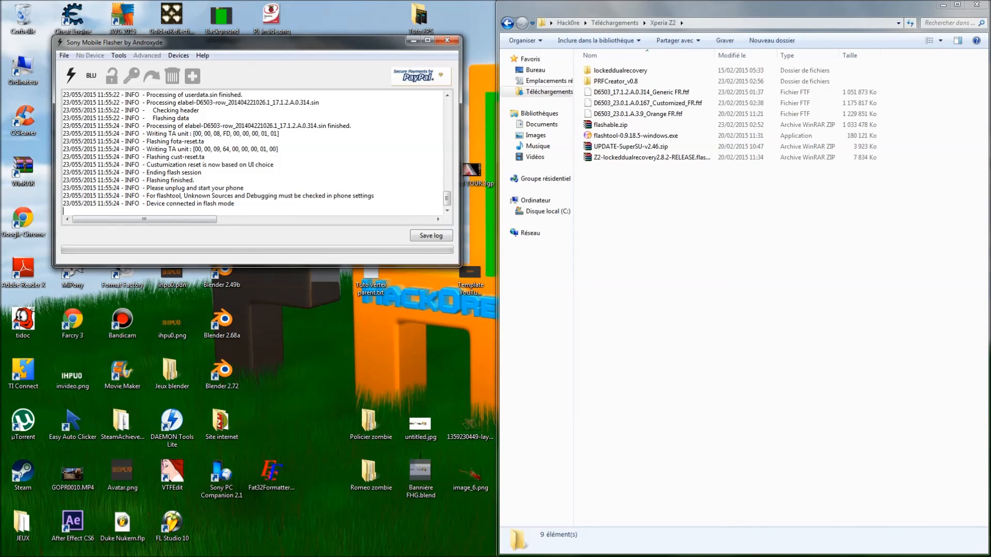
drag(147, 172, 201, 172)
click(161, 173)
drag(147, 180, 244, 188)
click(244, 188)
click(444, 44)
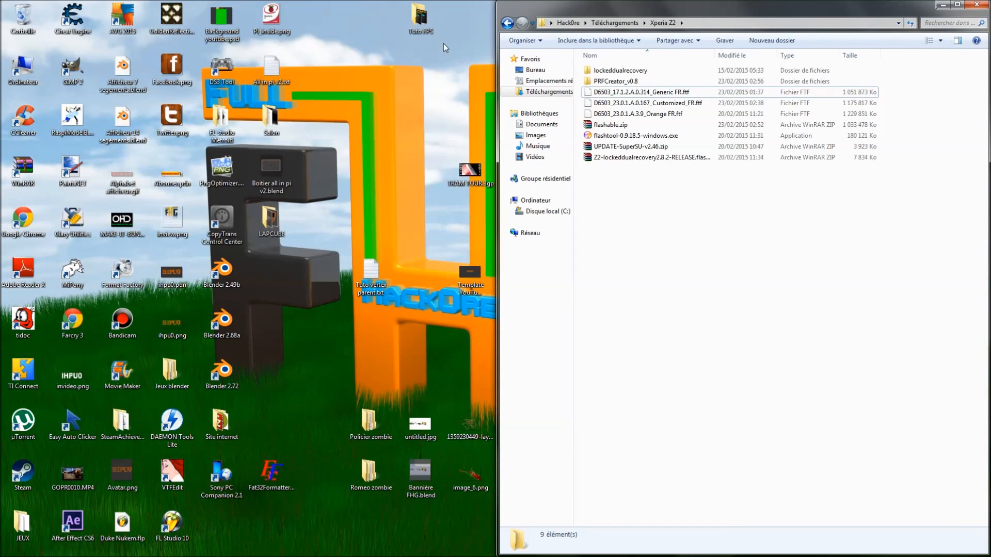